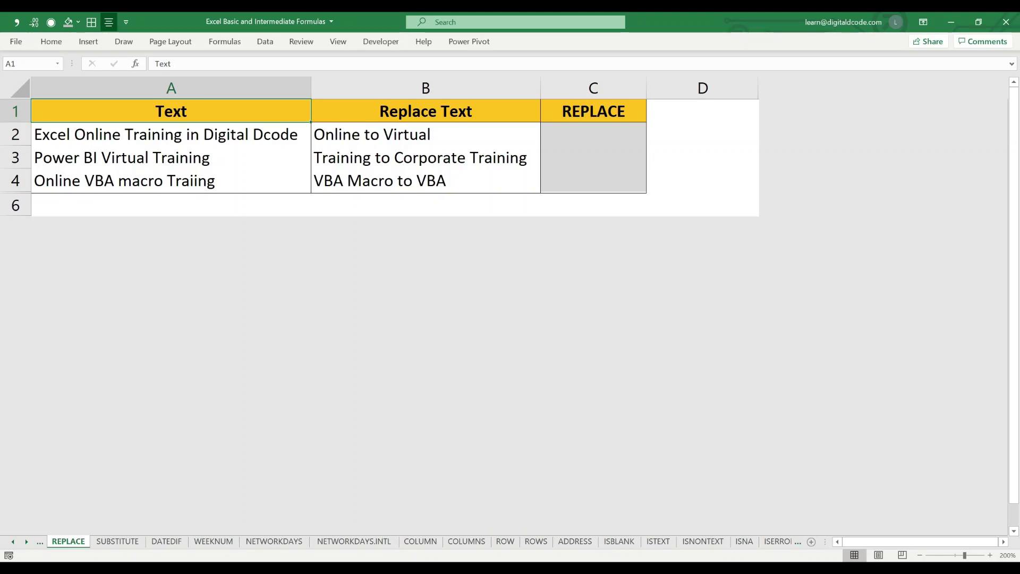
- Examine the source texts in A2:A4 and compare A2 with its replacement instruction in B2
key("Down")
key("shift+Down")
key("shift+Down")
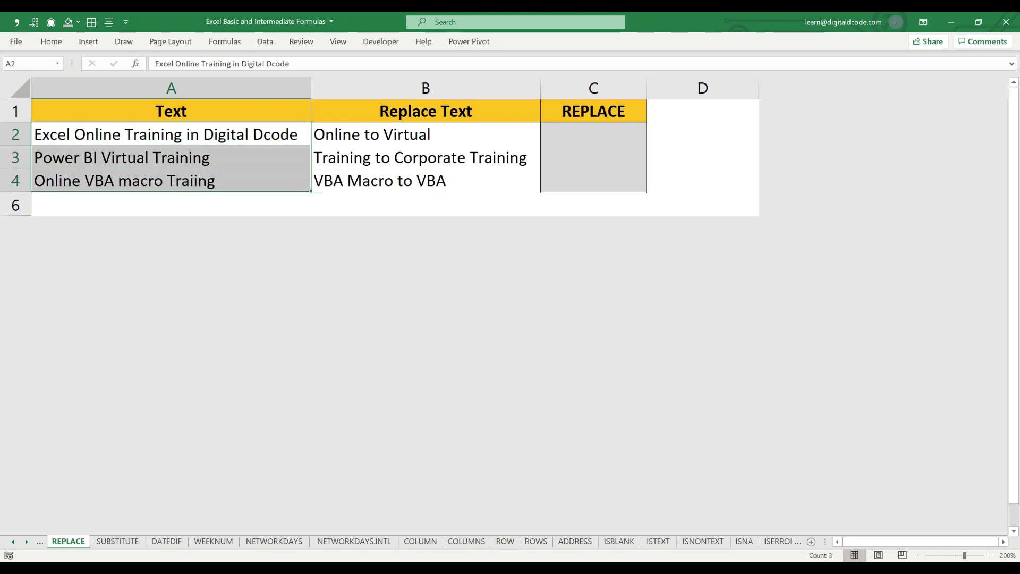
left_click_drag(171, 134, 171, 181)
left_click(171, 134)
left_click(425, 135)
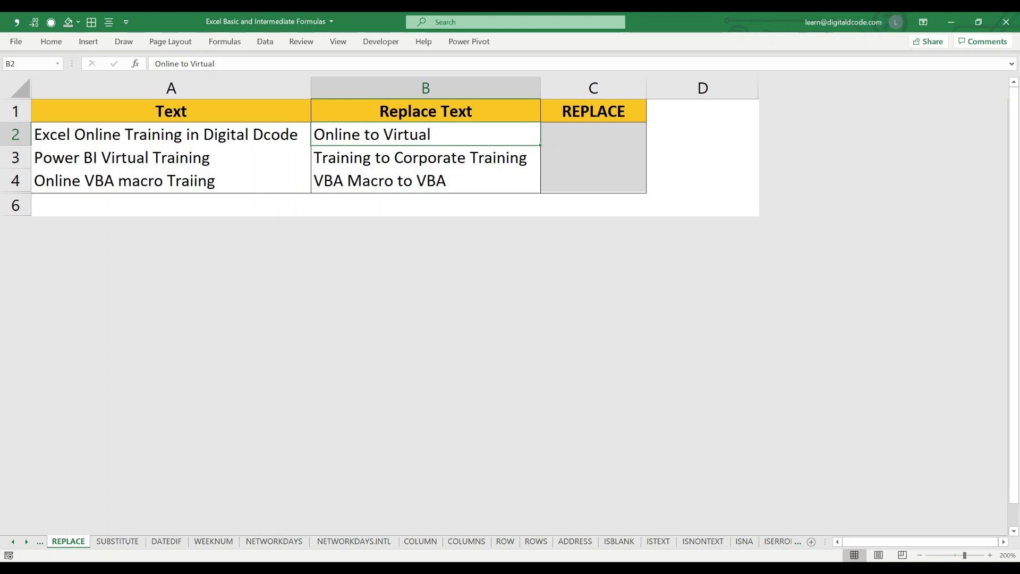
left_click(76, 133)
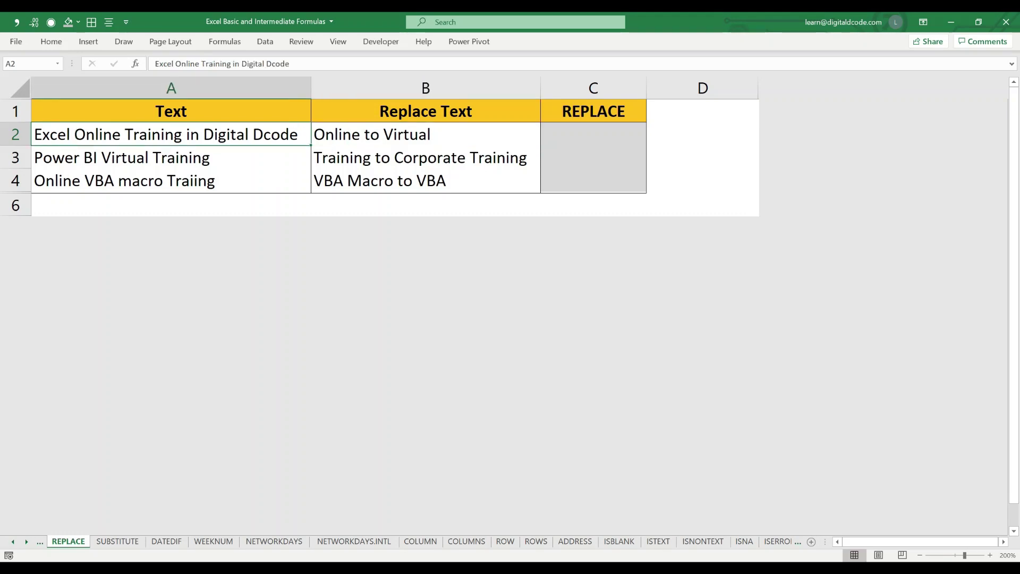
left_click(426, 135)
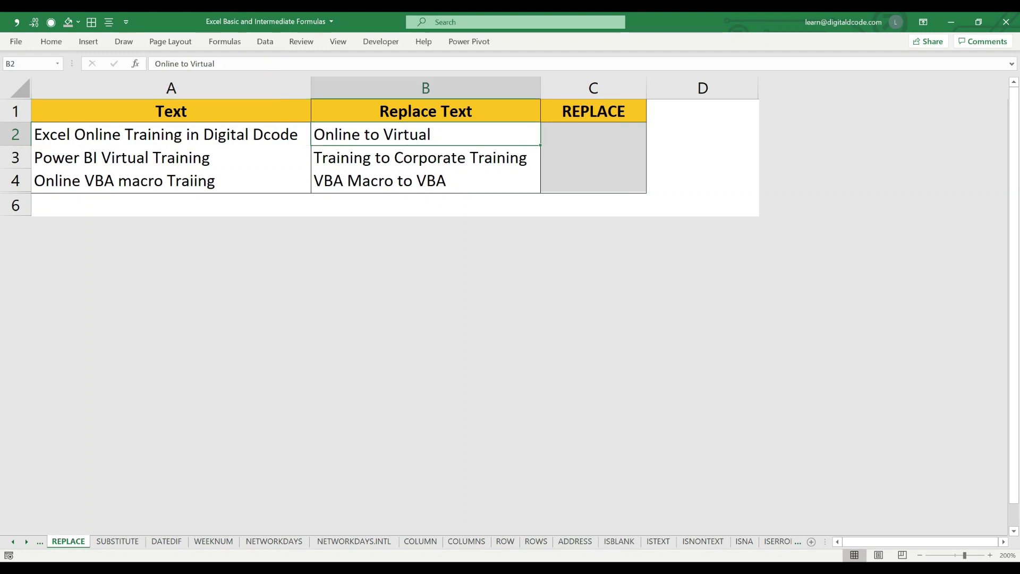
- Widen column C to about three times its width and begin a REPLACE formula in C2
left_click(593, 135)
left_click_drag(647, 88, 857, 88)
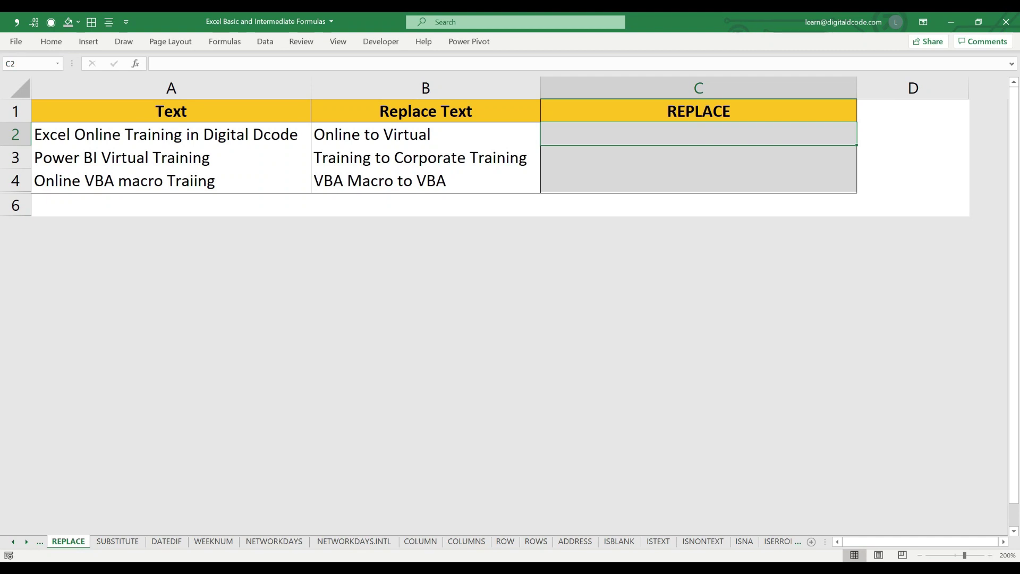
type("=re")
key("Tab")
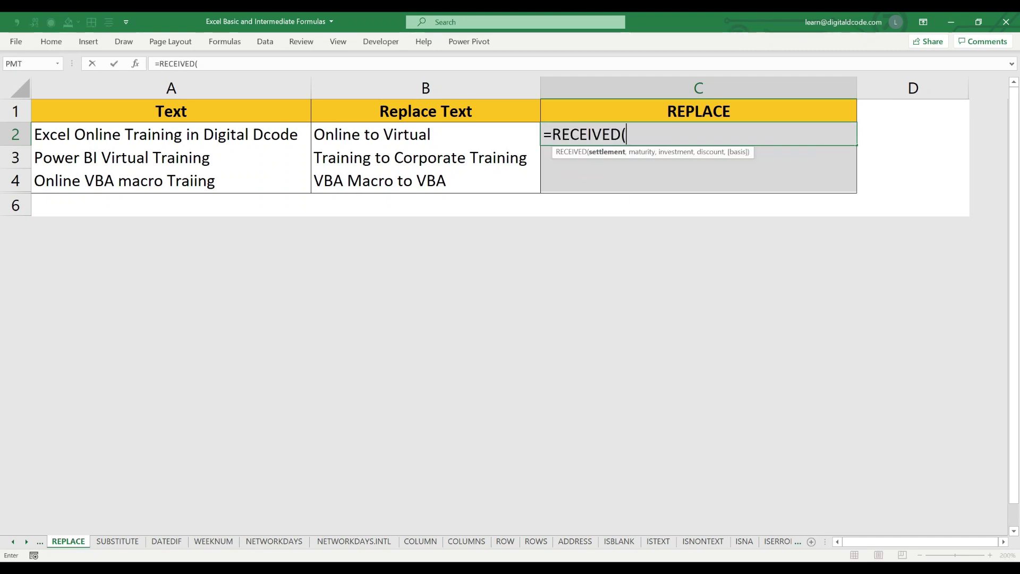
key("BackSpace")
key("BackSpace")
key("BackSpace")
key("BackSpace")
key("BackSpace")
key("BackSpace")
key("BackSpace")
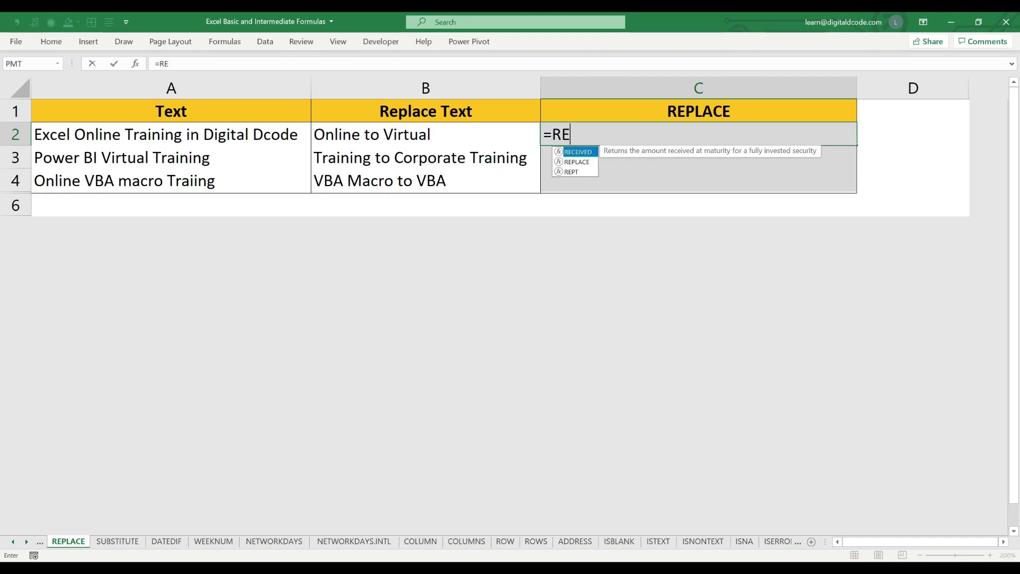
- Complete the formula in C2 as =REPLACE(A2,7,6,"Virtual") and enter it
type("pl")
key("Tab")
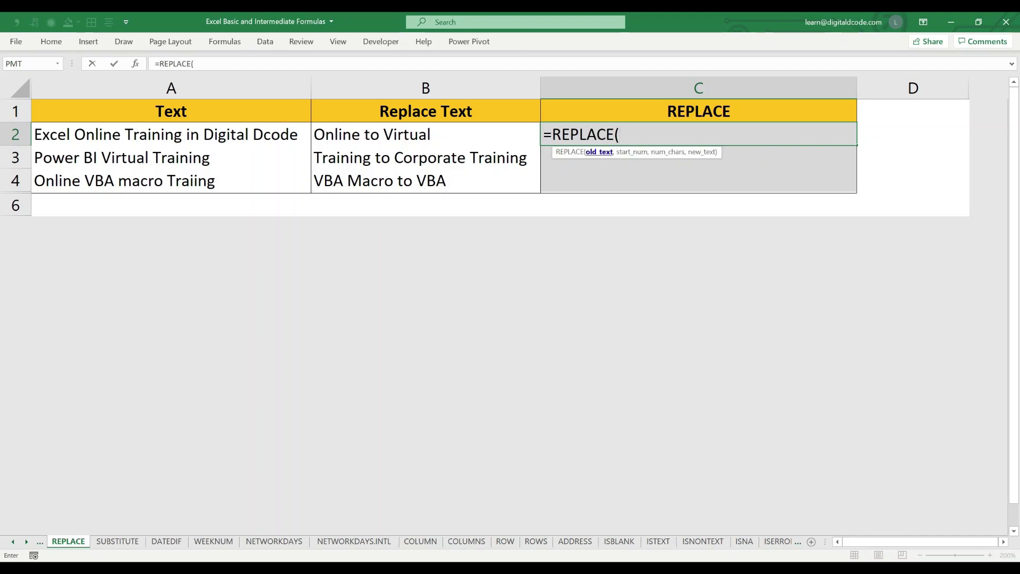
left_click(171, 134)
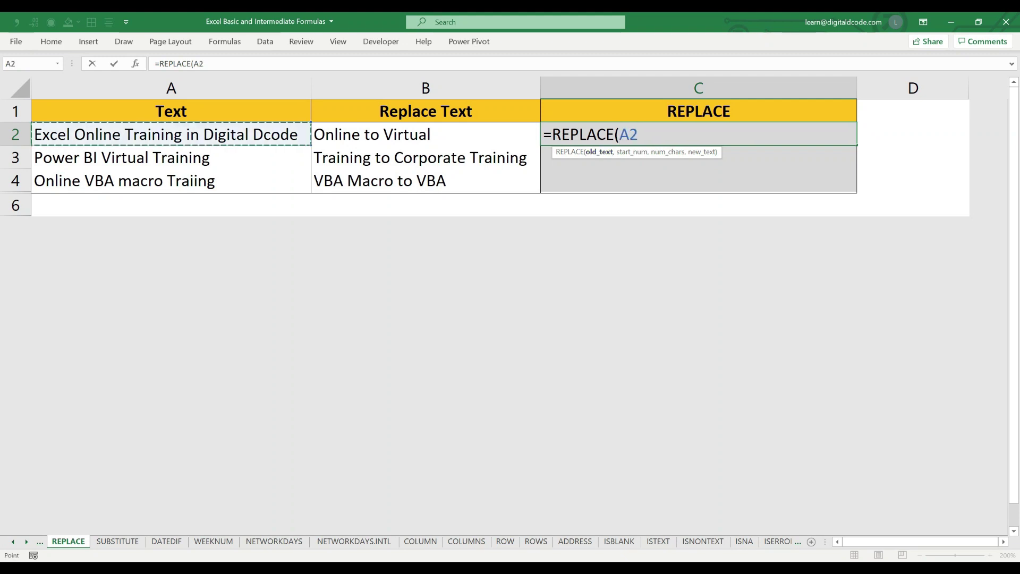
type(",")
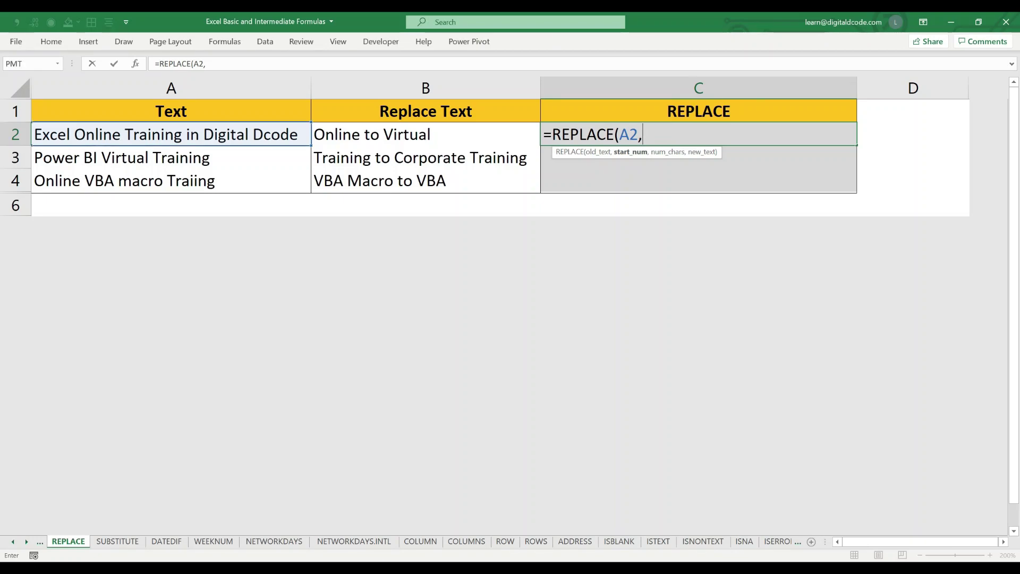
type("7,")
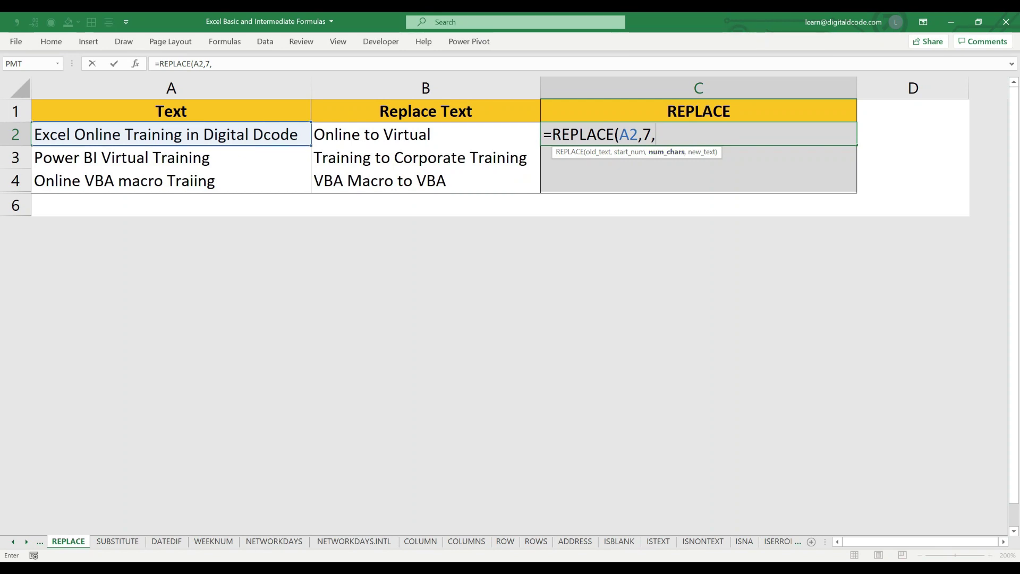
type("6,")
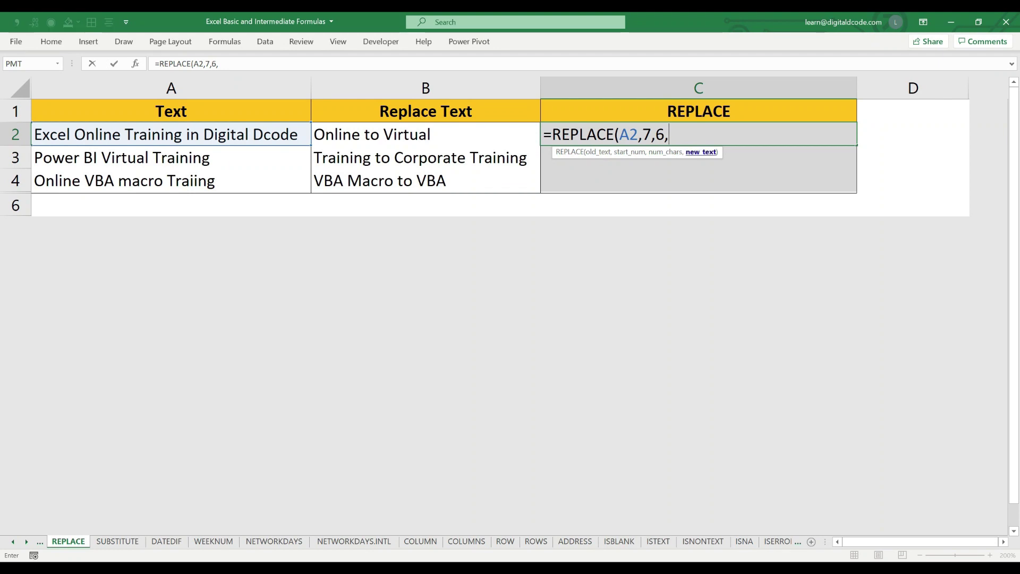
type("\"Virtual\")")
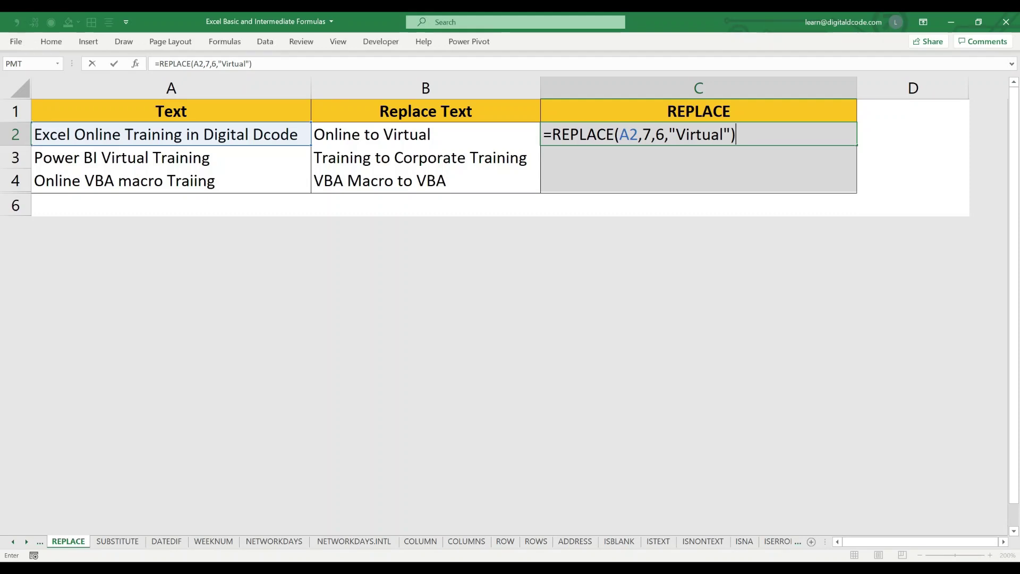
left_click(642, 135)
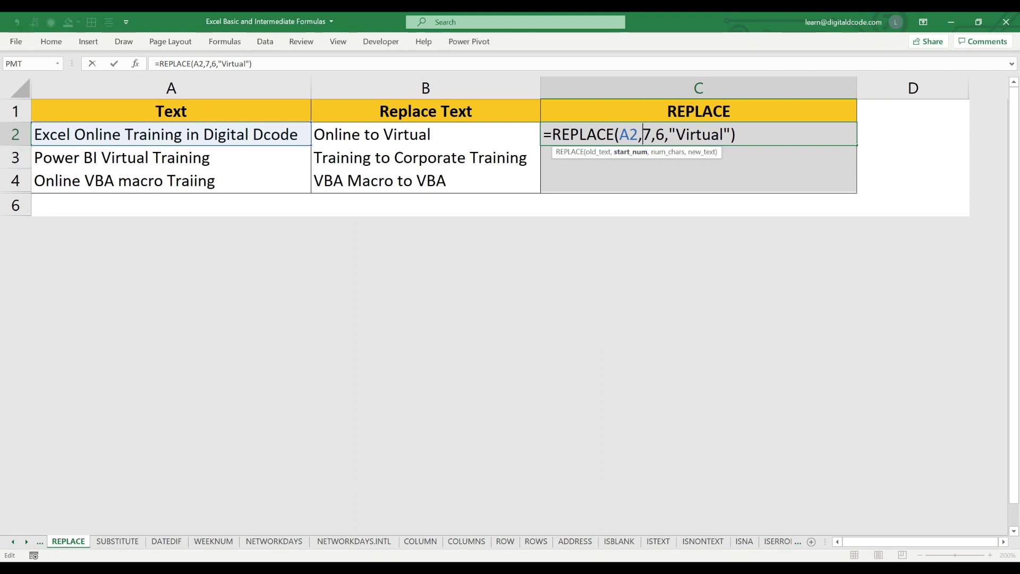
left_click(664, 134)
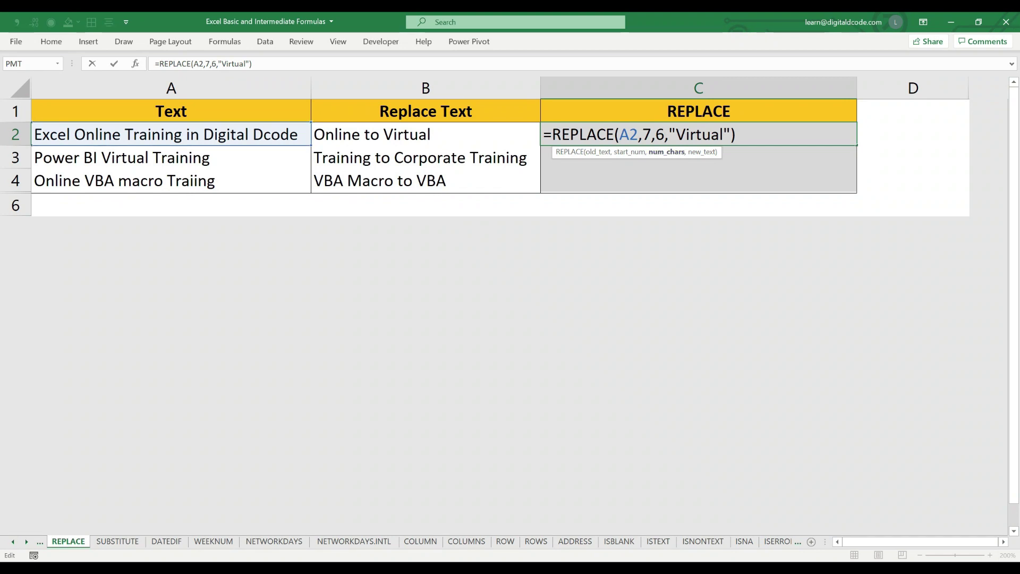
left_click_drag(668, 134, 731, 134)
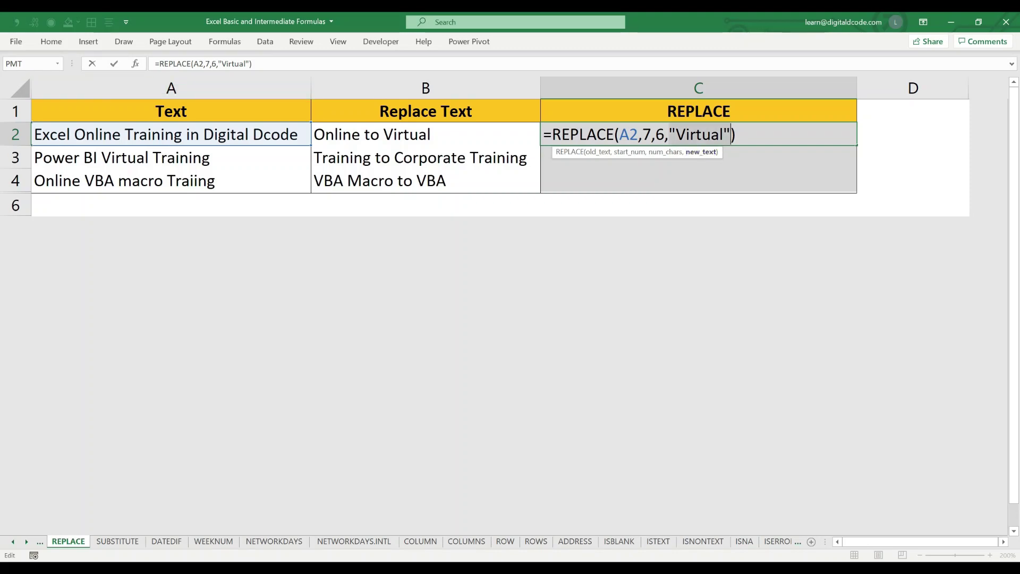
key("Return")
- Copy the REPLACE formula from C2 down through C4
key("Up")
key("ctrl+c")
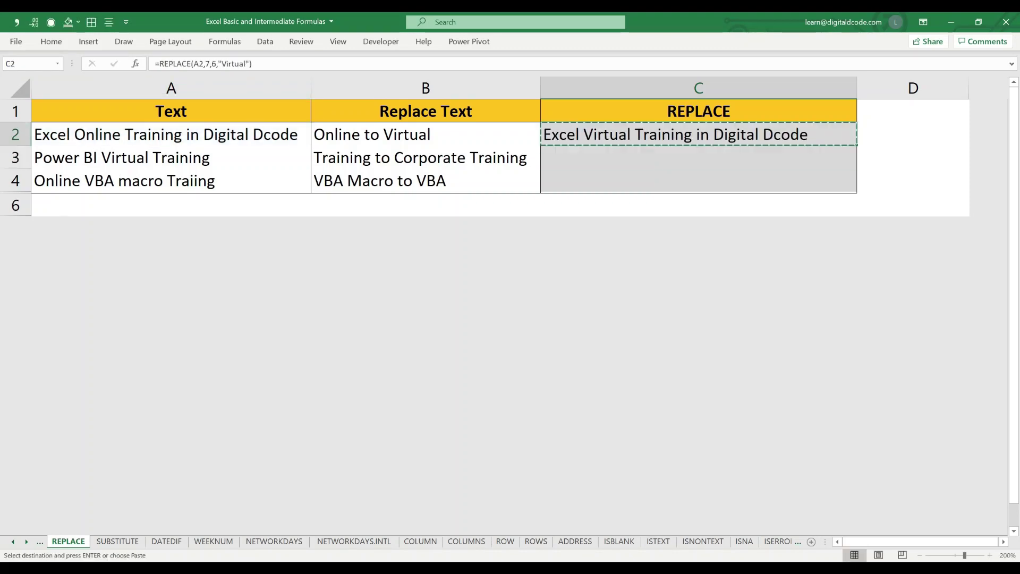
key("shift+Down")
key("shift+Down")
key("ctrl+v")
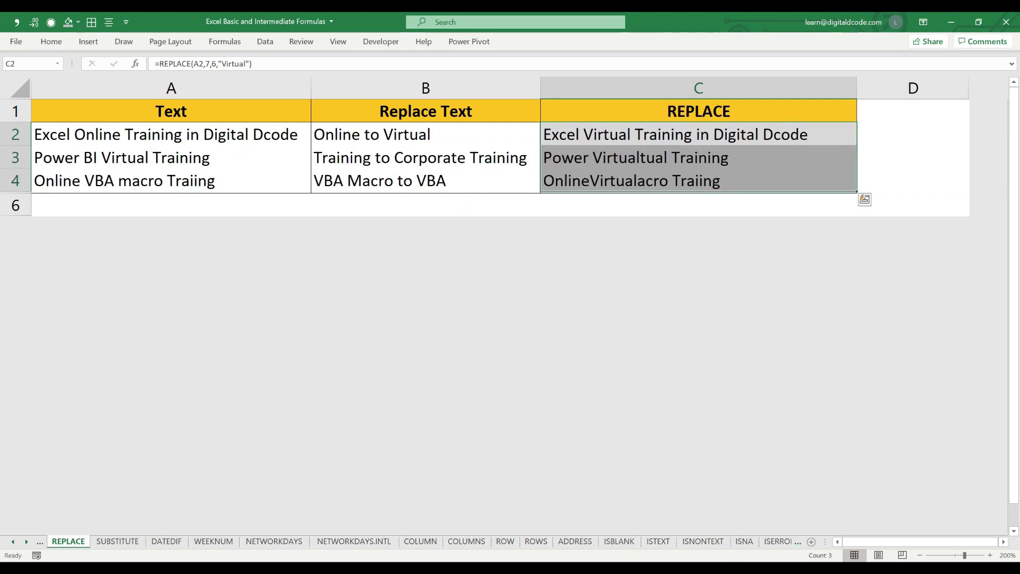
key("shift+Up")
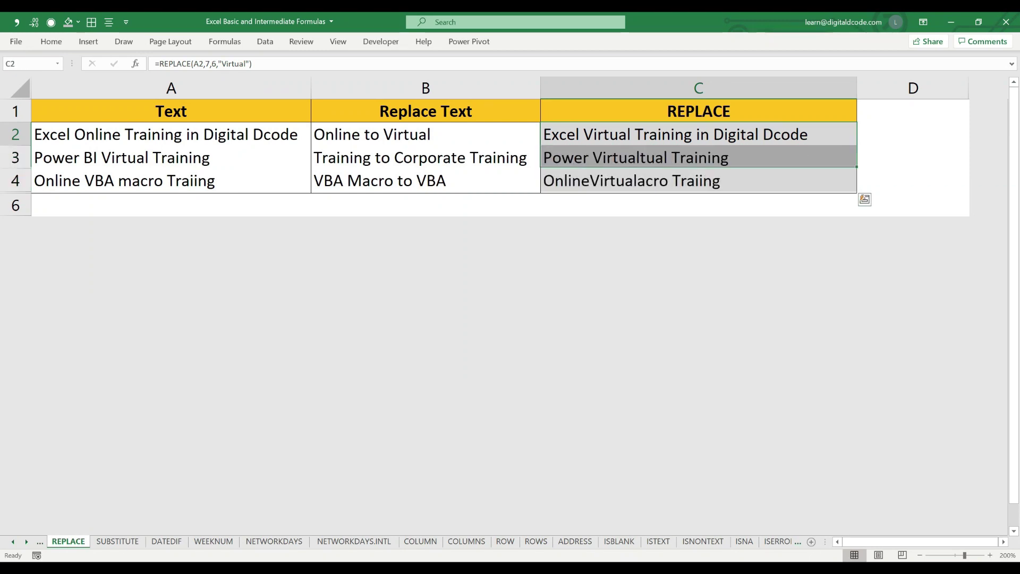
key("shift+Up")
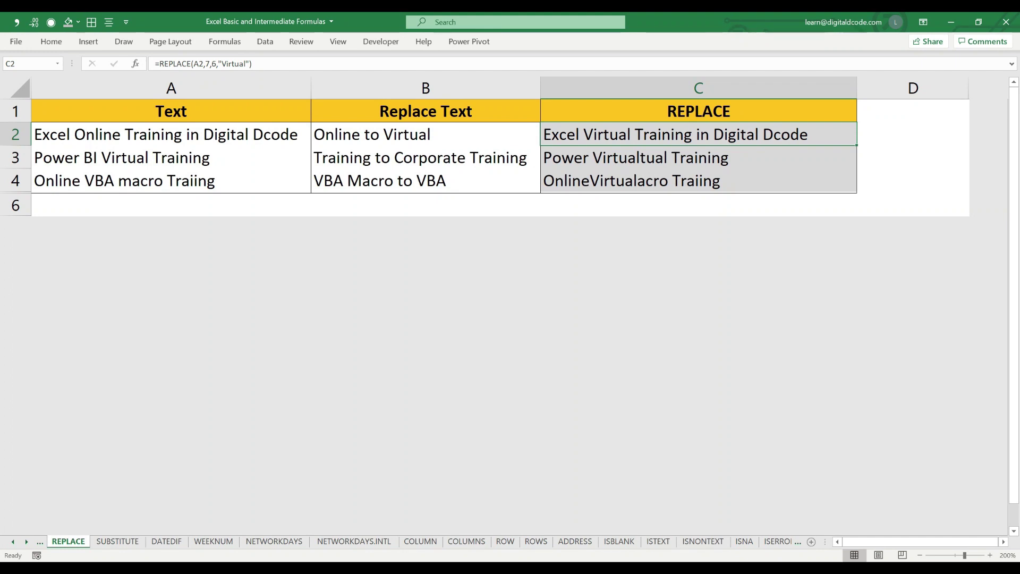
- Clear the copied formulas from C3:C4
key("Down")
key("shift+Down")
key("Delete")
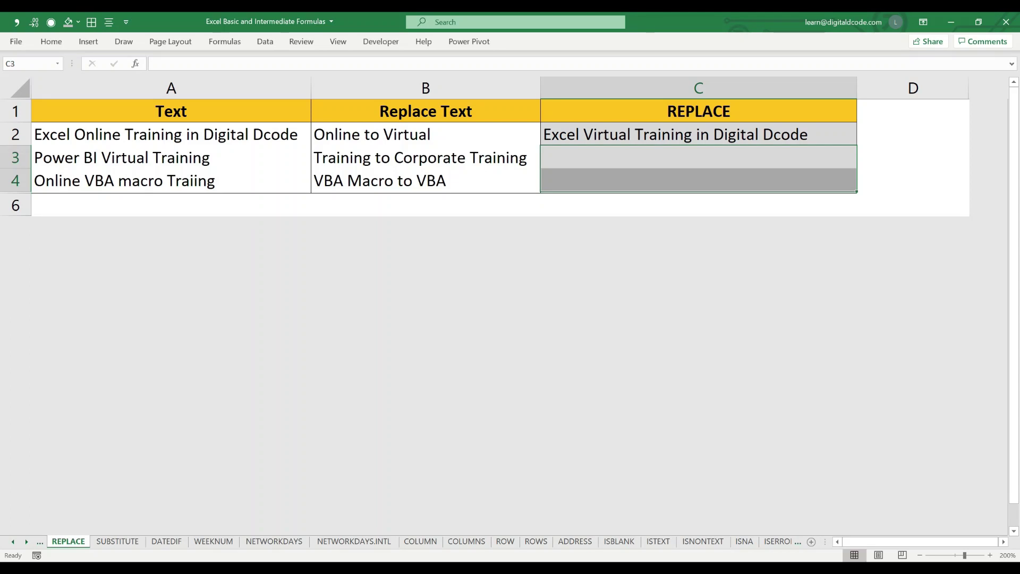
- Start a REPLACE formula in C3 with A3 as the old text
key("shift+Up")
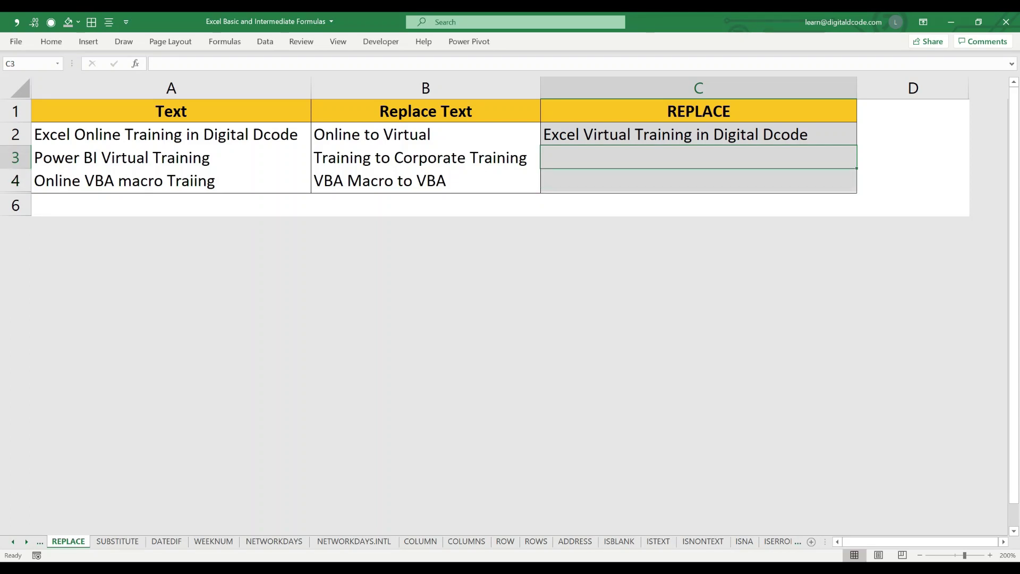
type("=re")
key("Down")
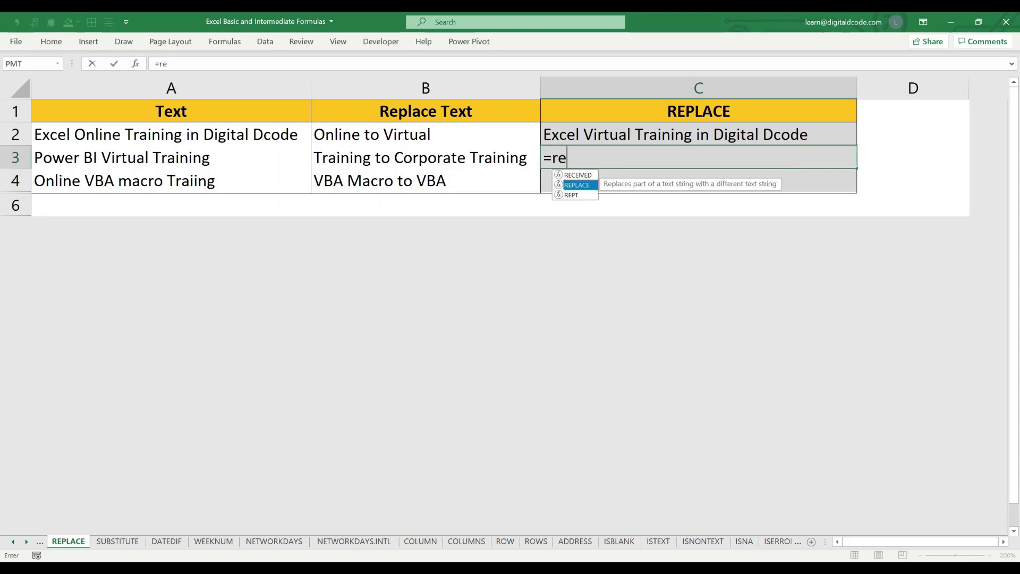
key("Tab")
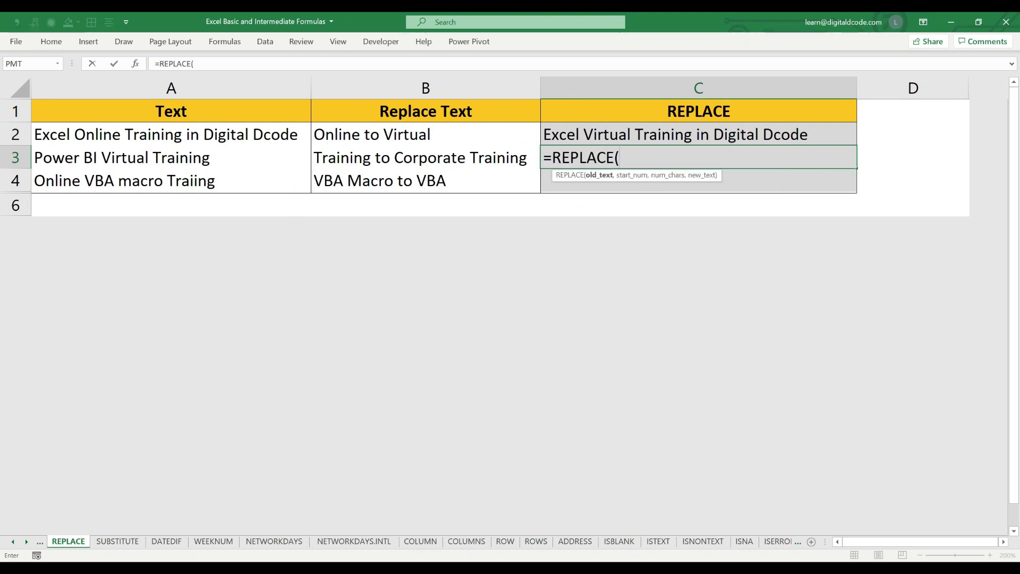
left_click(171, 158)
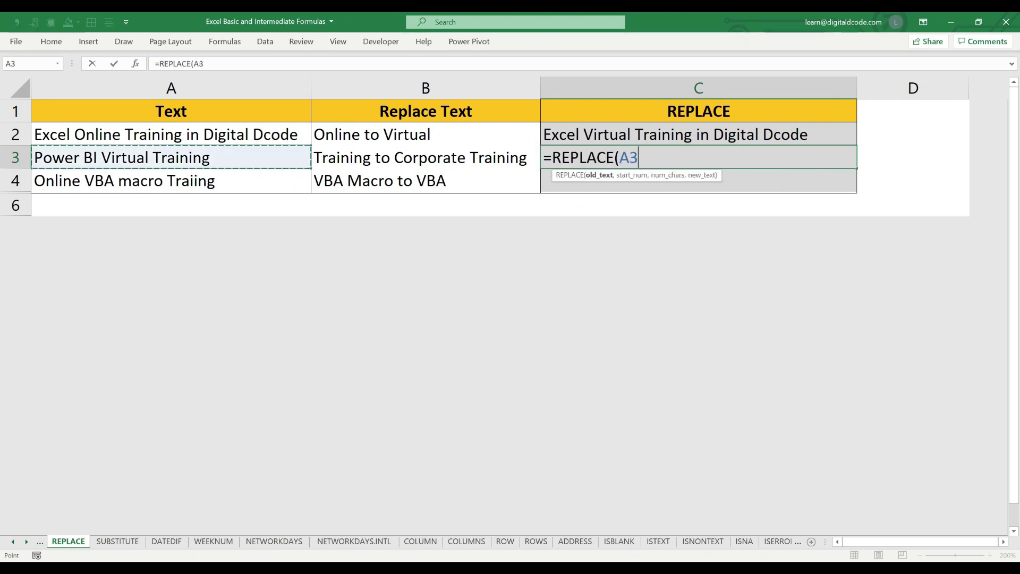
type(",")
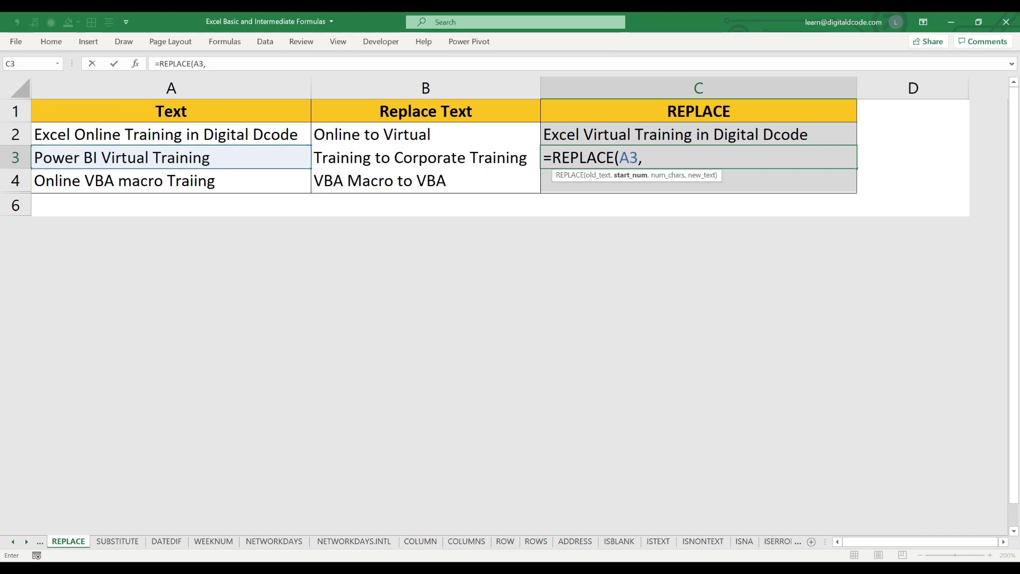
type("fin")
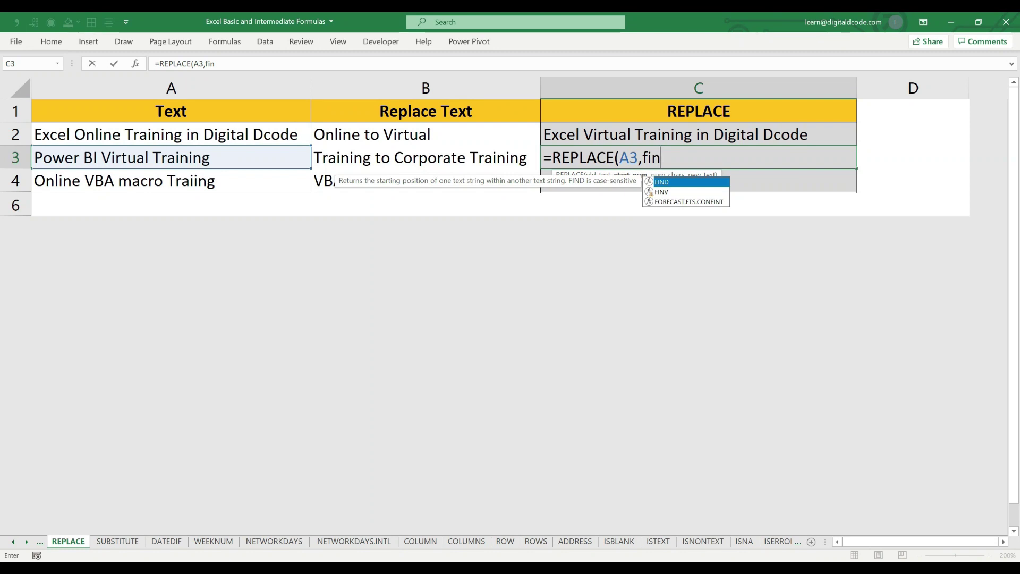
key("BackSpace")
key("BackSpace")
key("BackSpace")
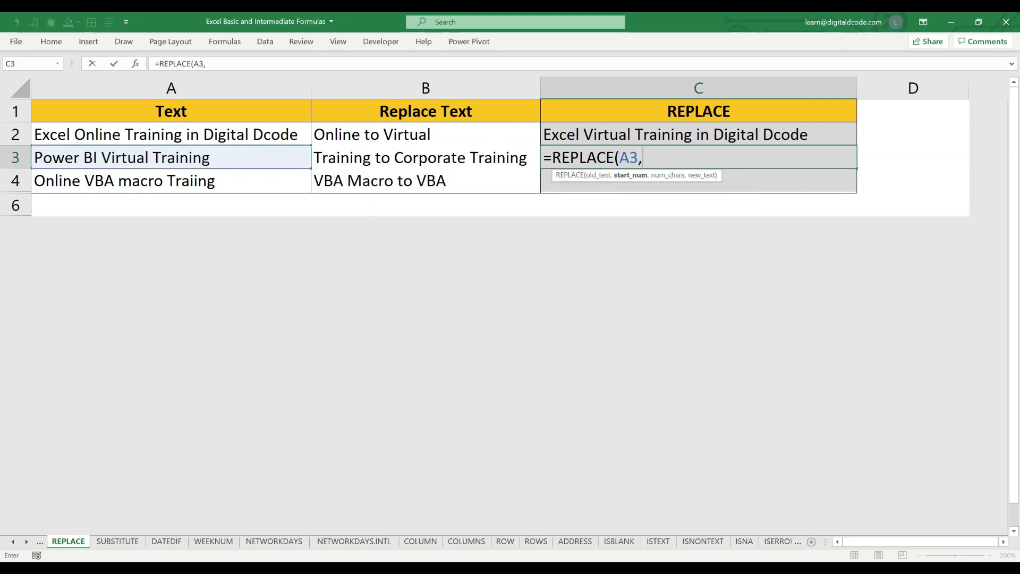
- Supply SEARCH("Training",A3,1) as the start number of the REPLACE formula in C3
type("ser")
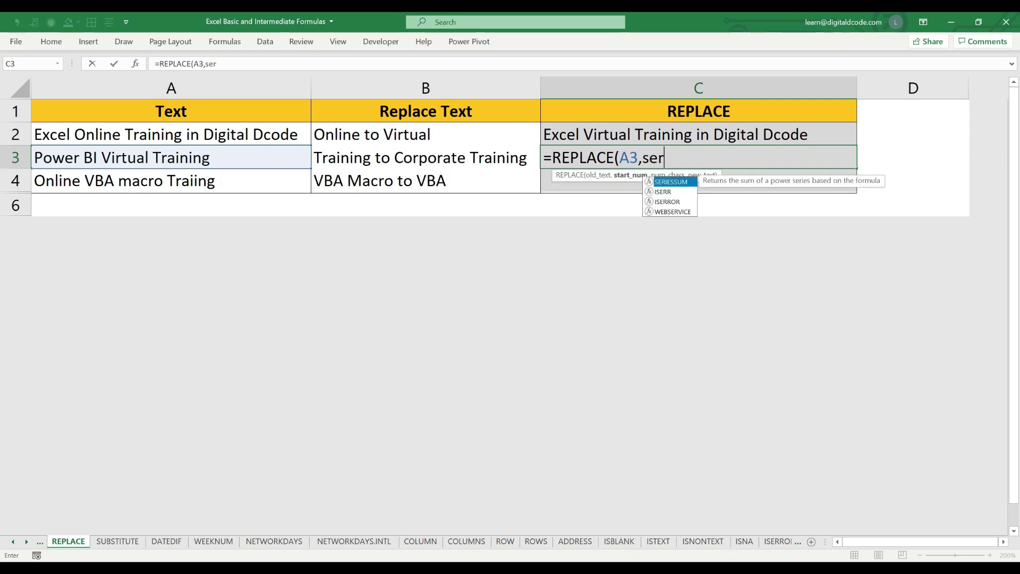
key("BackSpace")
key("Tab")
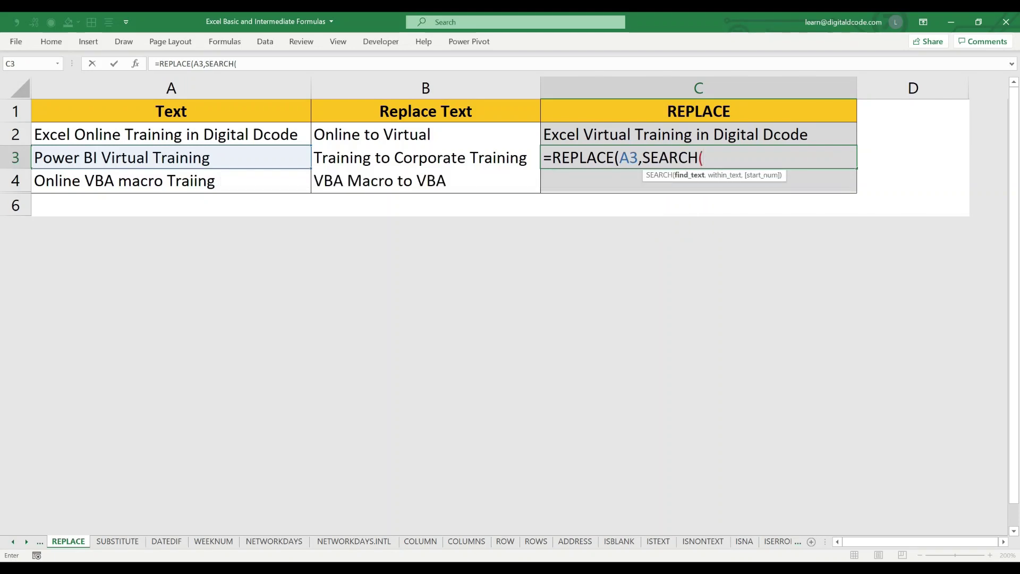
type("\"Training\"")
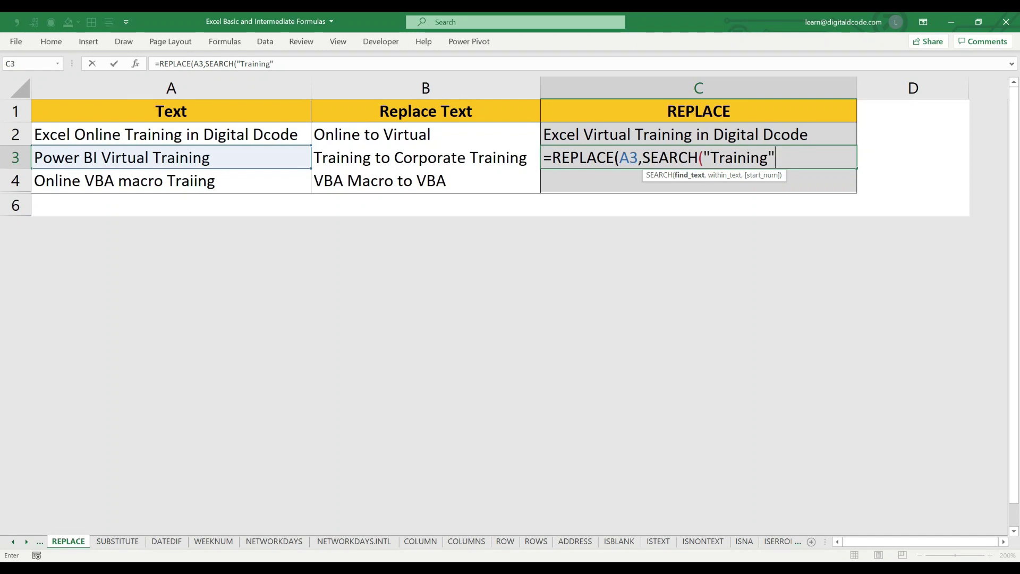
type(",")
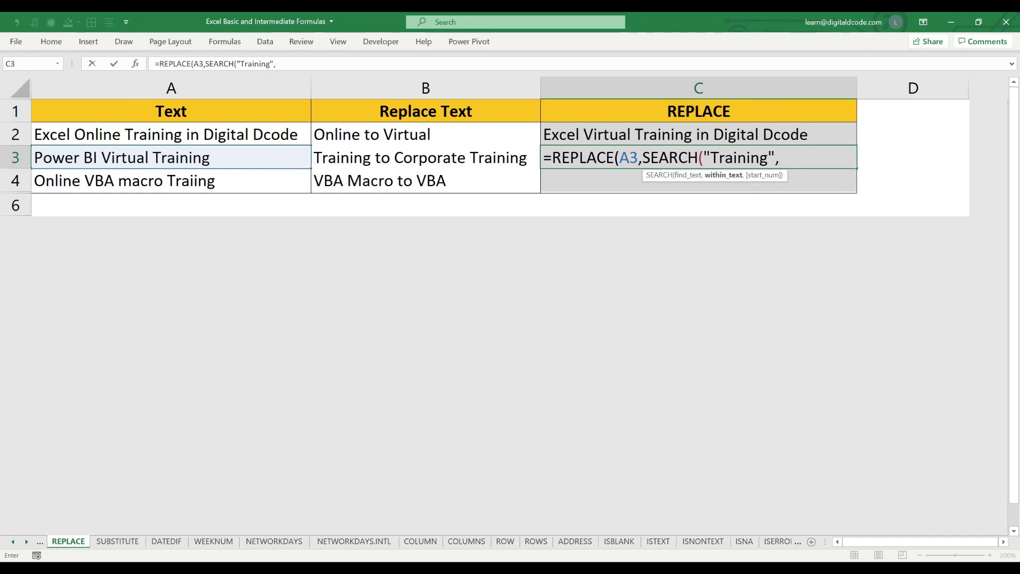
left_click(122, 157)
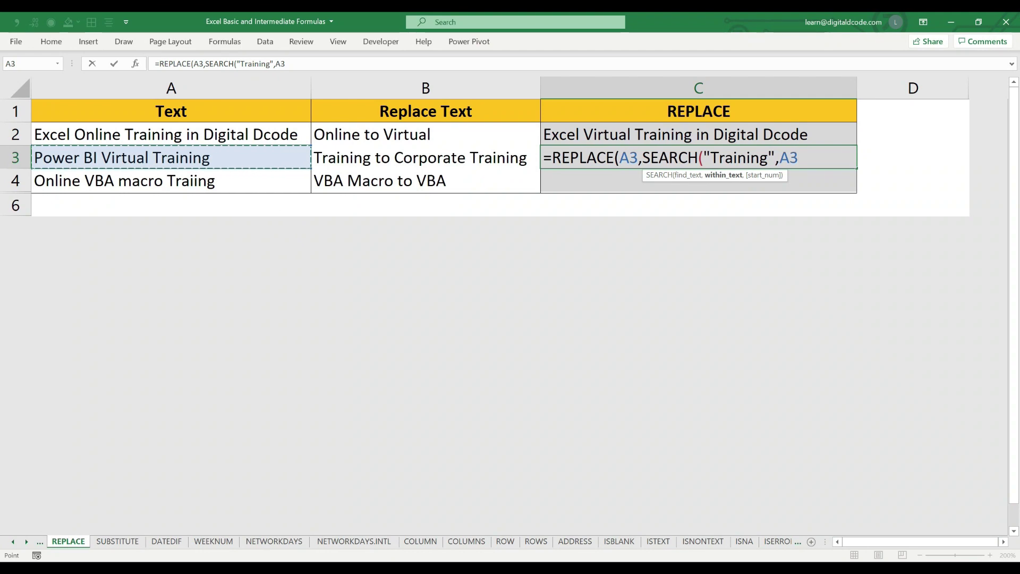
type(",")
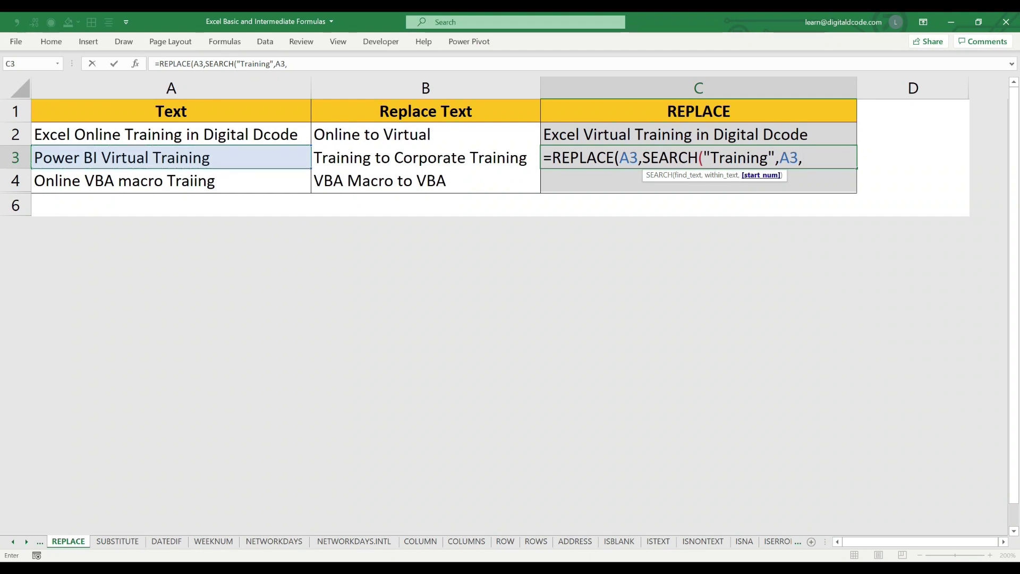
type("1)")
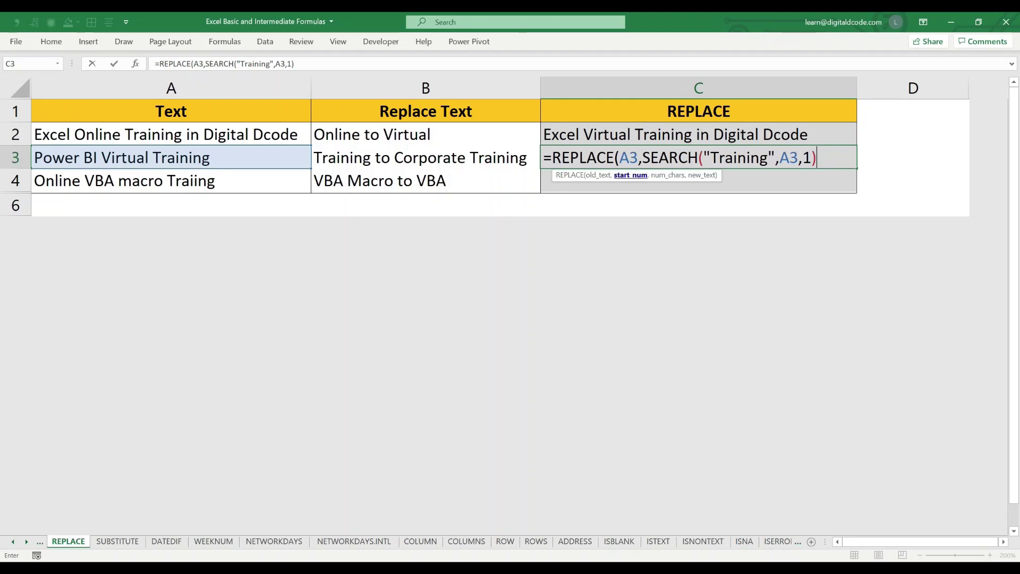
- Complete the REPLACE formula in C3 with 8 as the number of characters and "Corporate Training" as the new text
type(",")
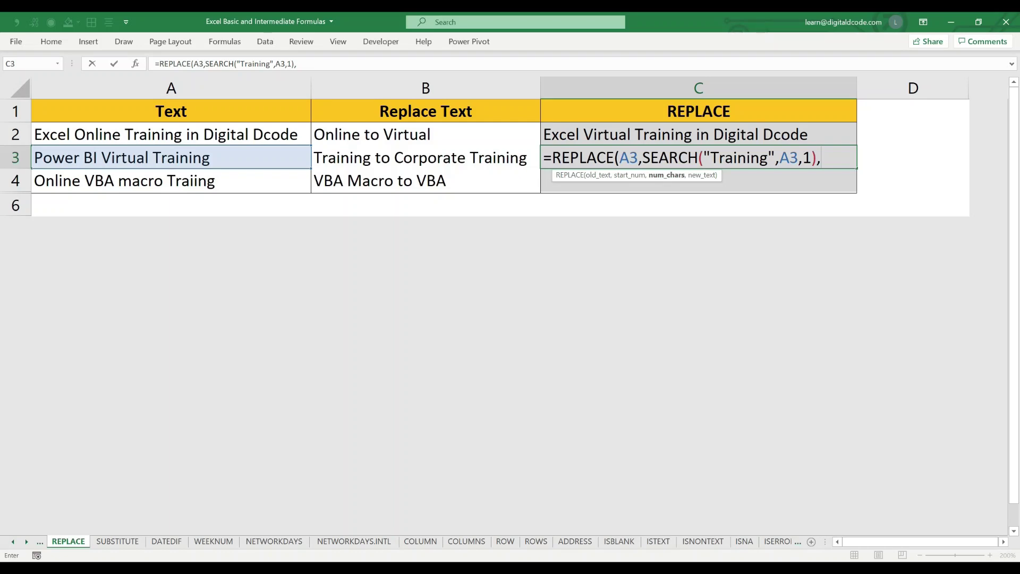
type("8,")
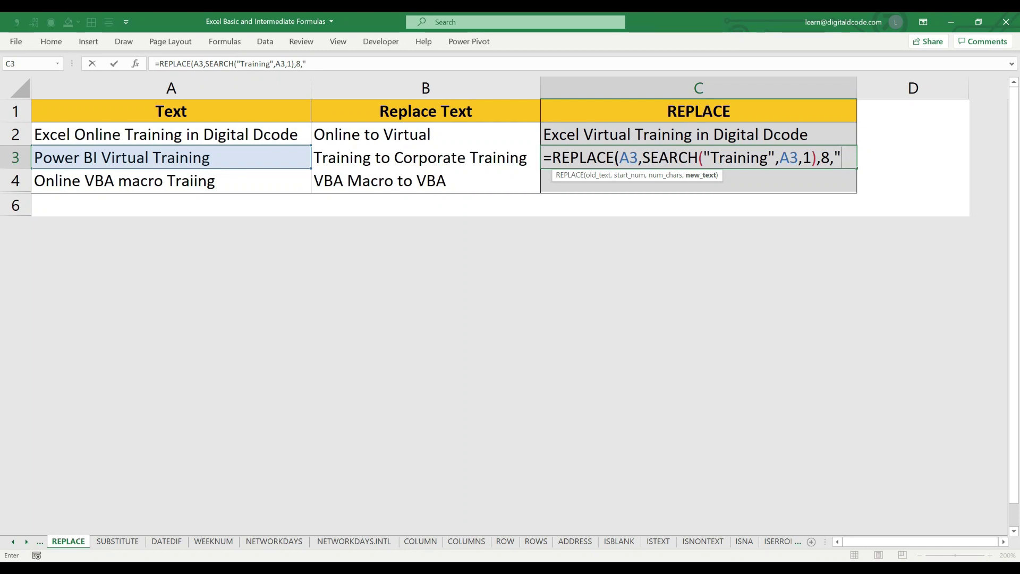
type("Co")
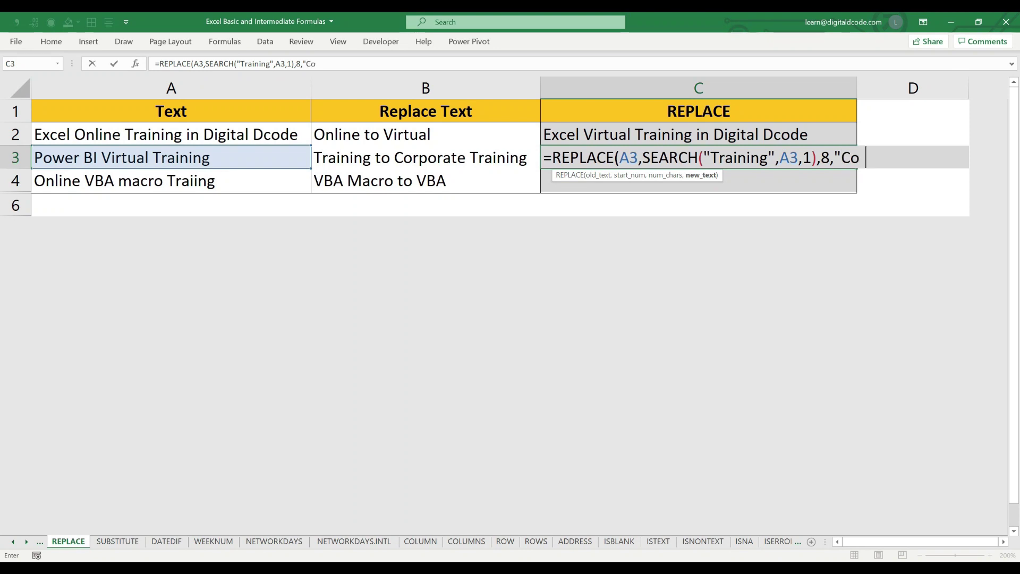
type("rporate Training\"")
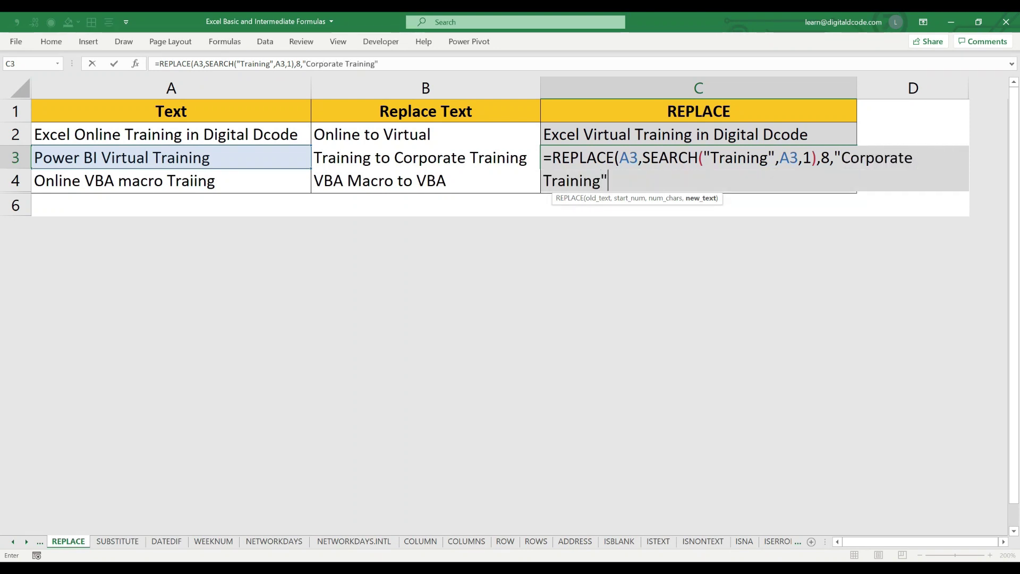
key("Return")
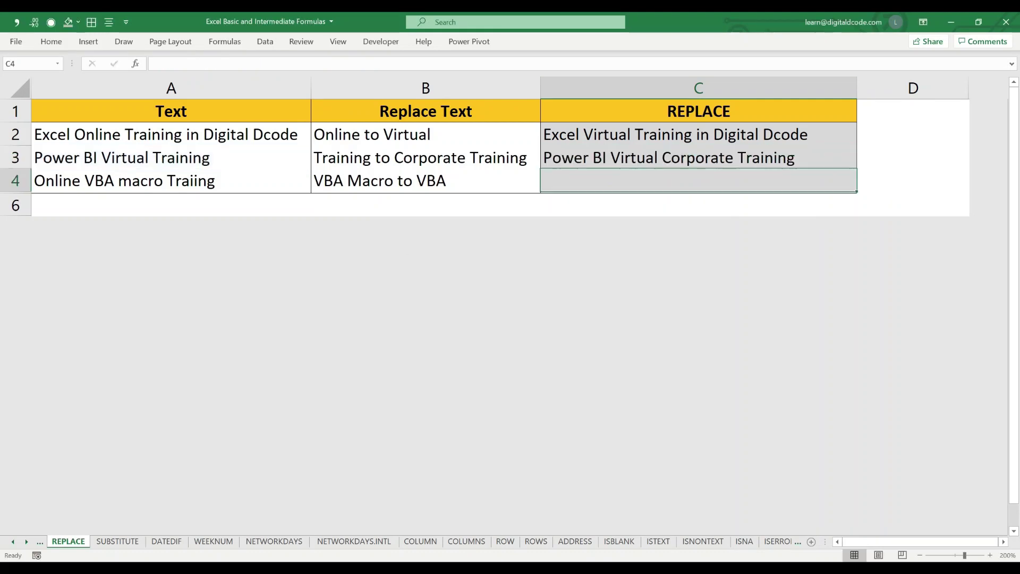
left_click(699, 157)
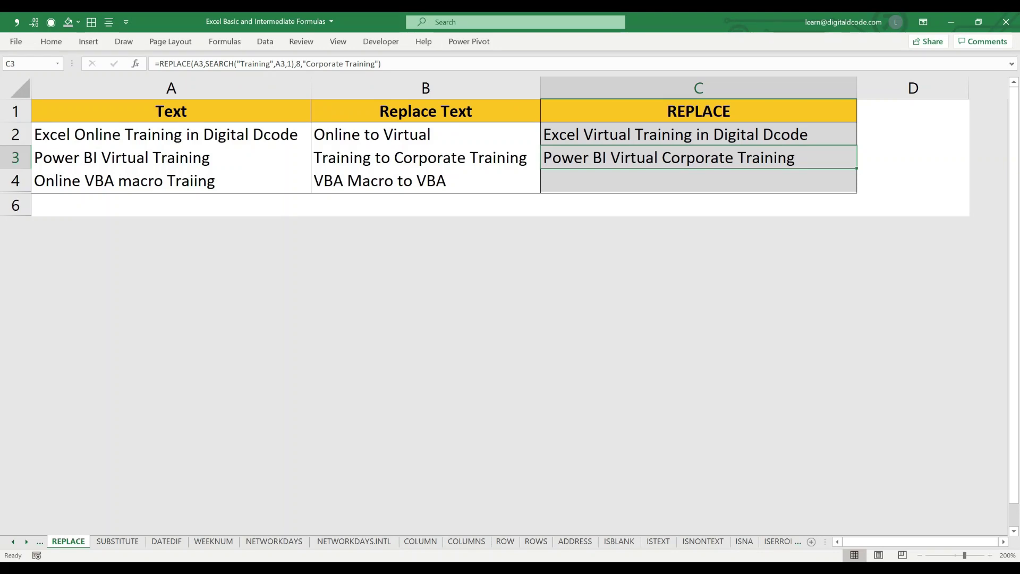
- Enter a REPLACE formula in C4 that replaces 9 characters of A4, starting at position 8, with "VBA"
left_click(699, 181)
type("=")
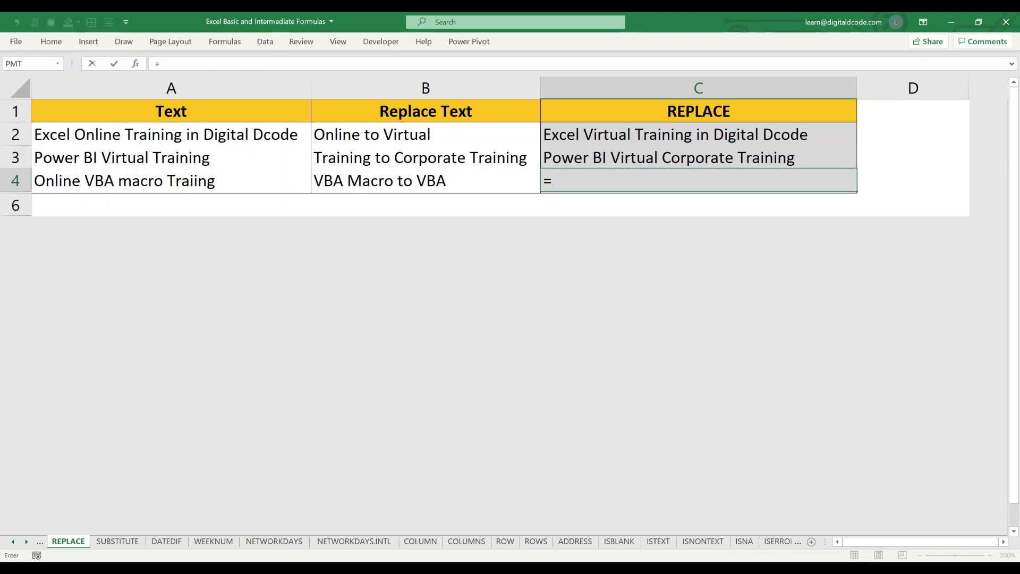
type("rep")
key("Tab")
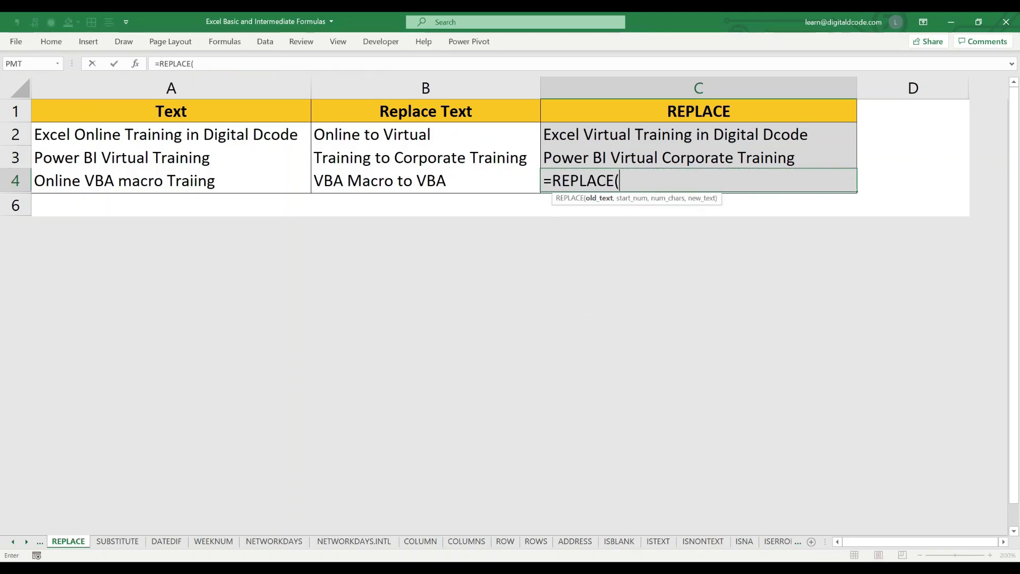
key("Left")
key("Left")
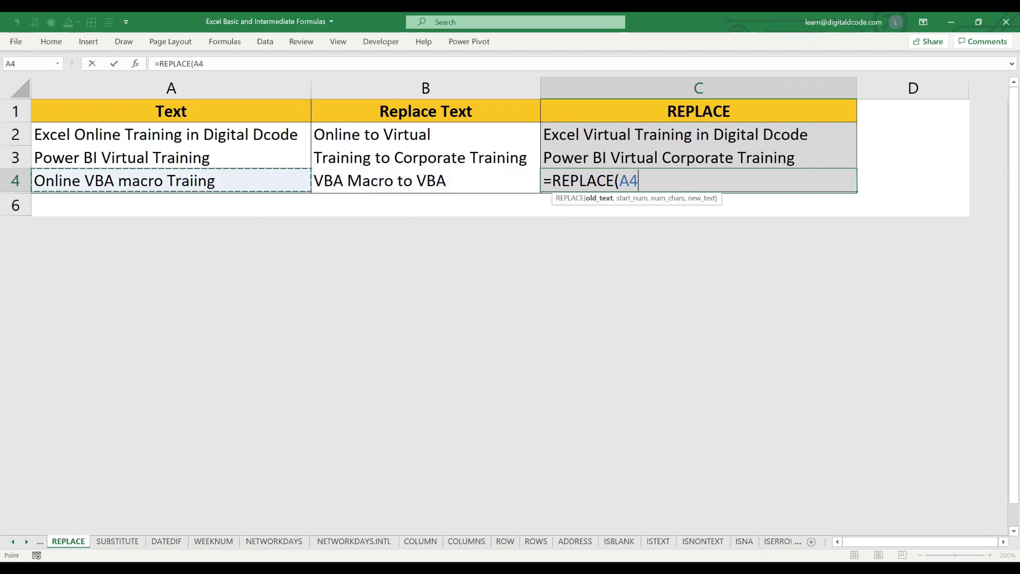
type(",")
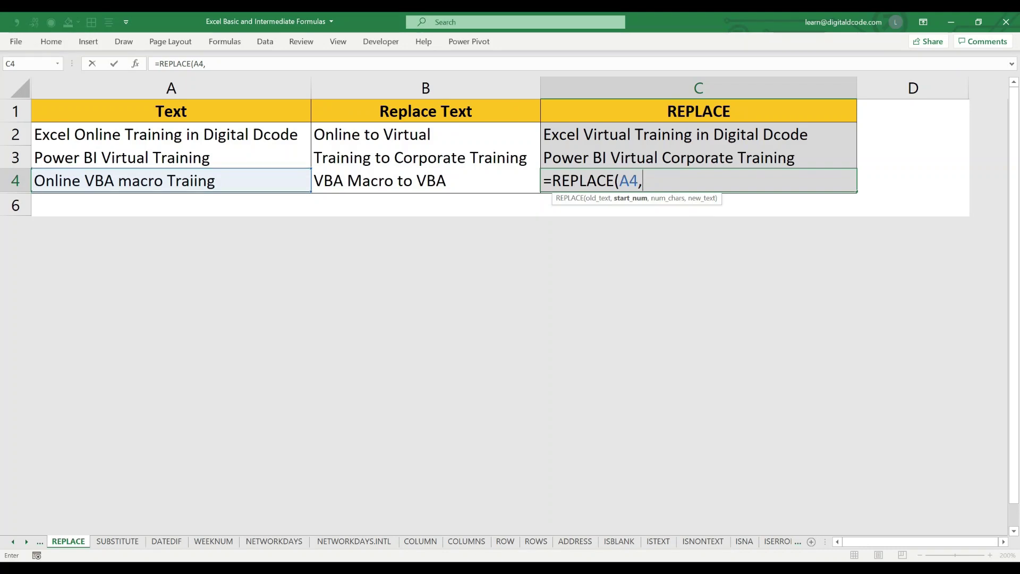
type("8,")
type("9,")
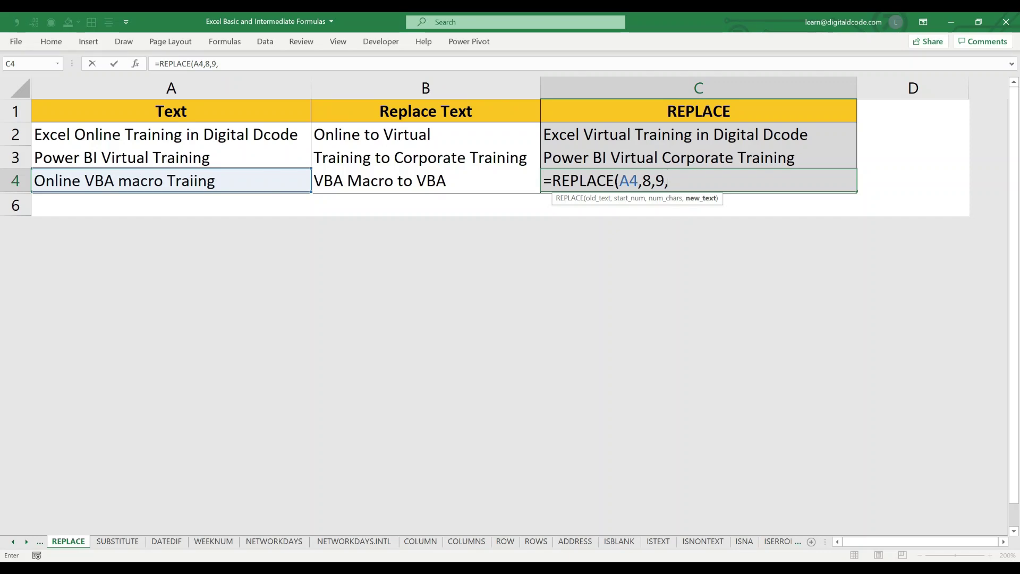
type("\"VBA\")")
key("Return")
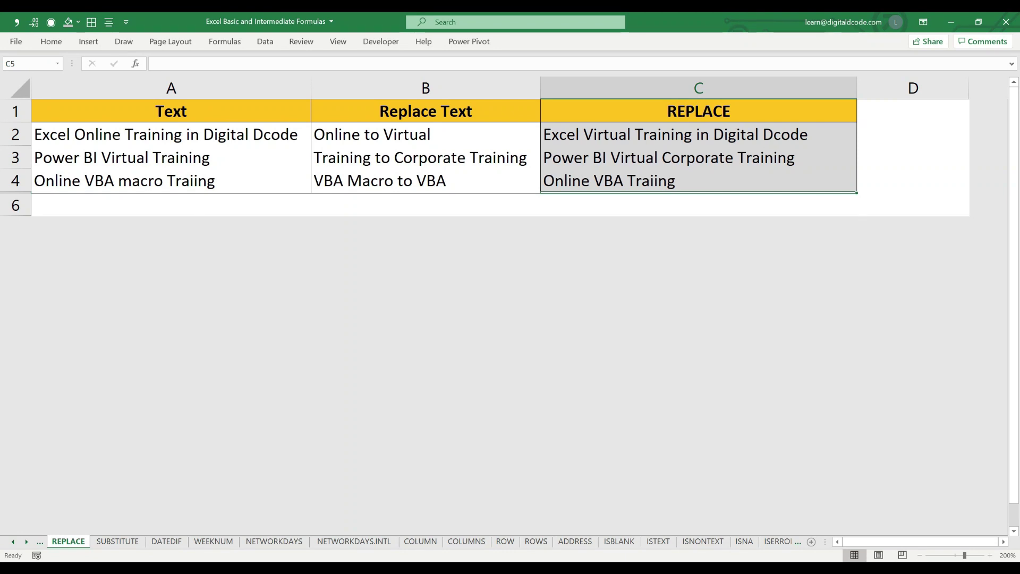
- Switch to the SUBSTITUTE sheet and widen column C to about three and a half times its width
key("ctrl+Page_Down")
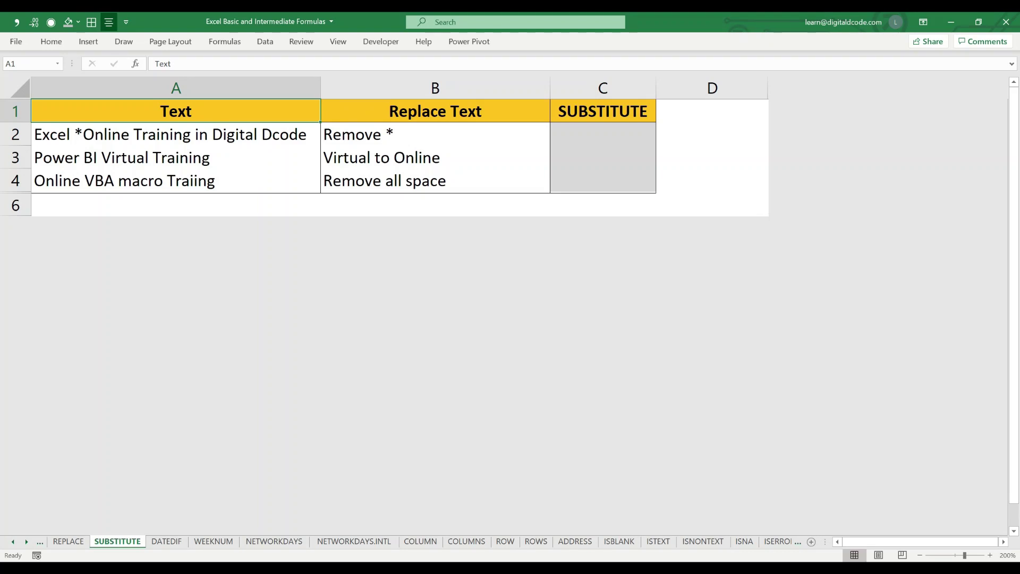
left_click(602, 134)
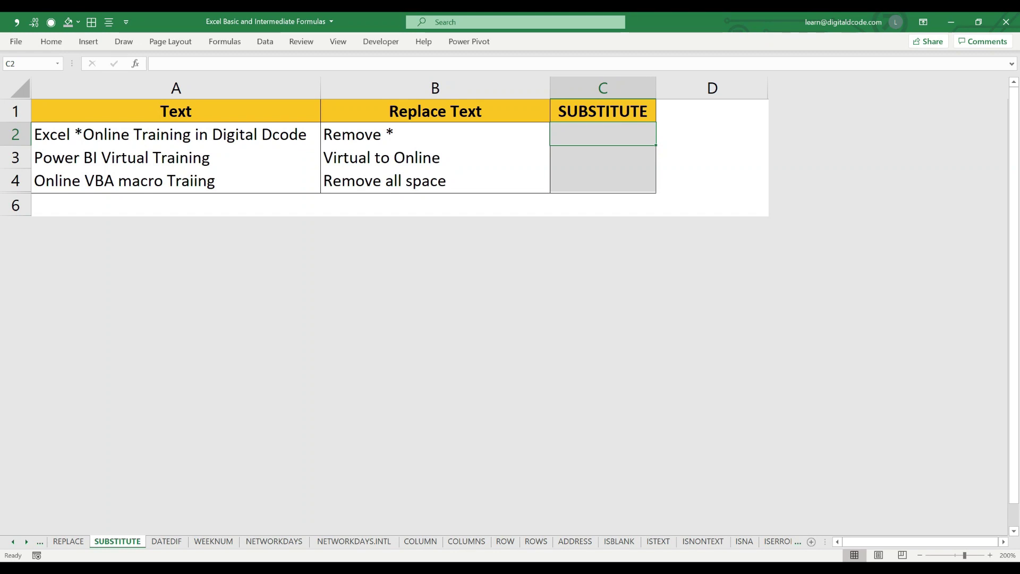
left_click_drag(657, 88, 920, 87)
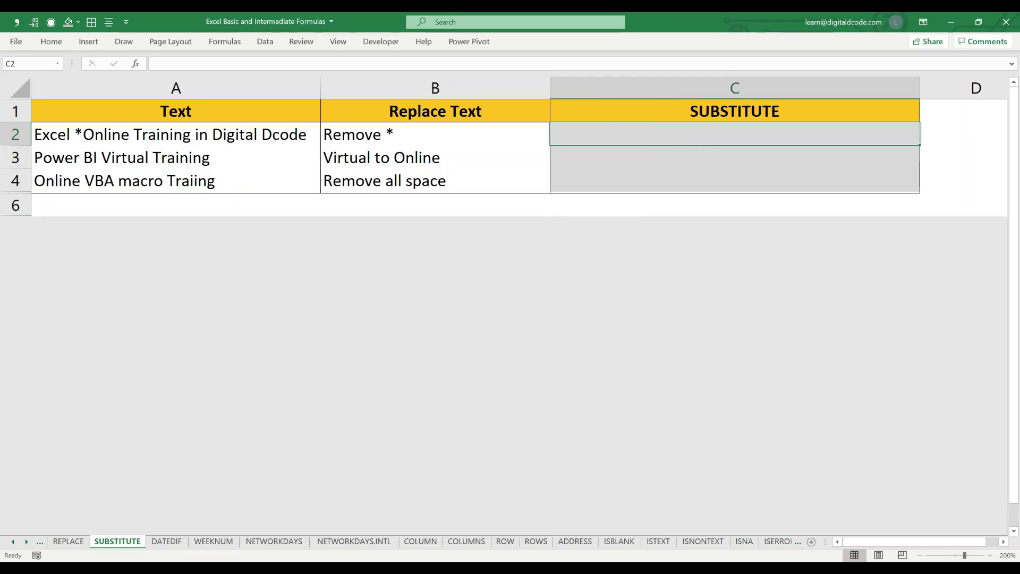
- Enter =SUBSTITUTE(A2,"*","") in C2 to remove the asterisk from the text
type("=")
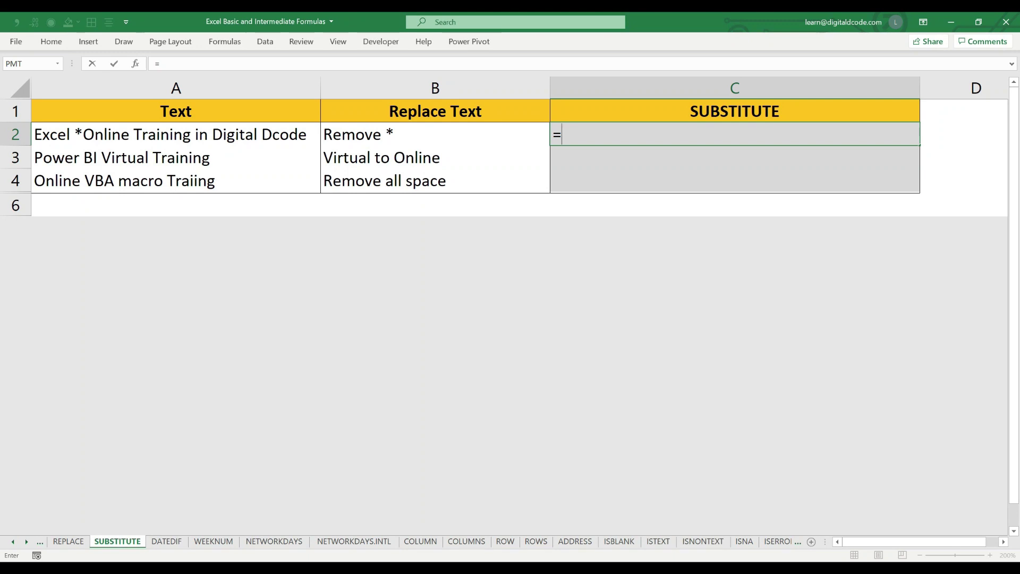
type("sub")
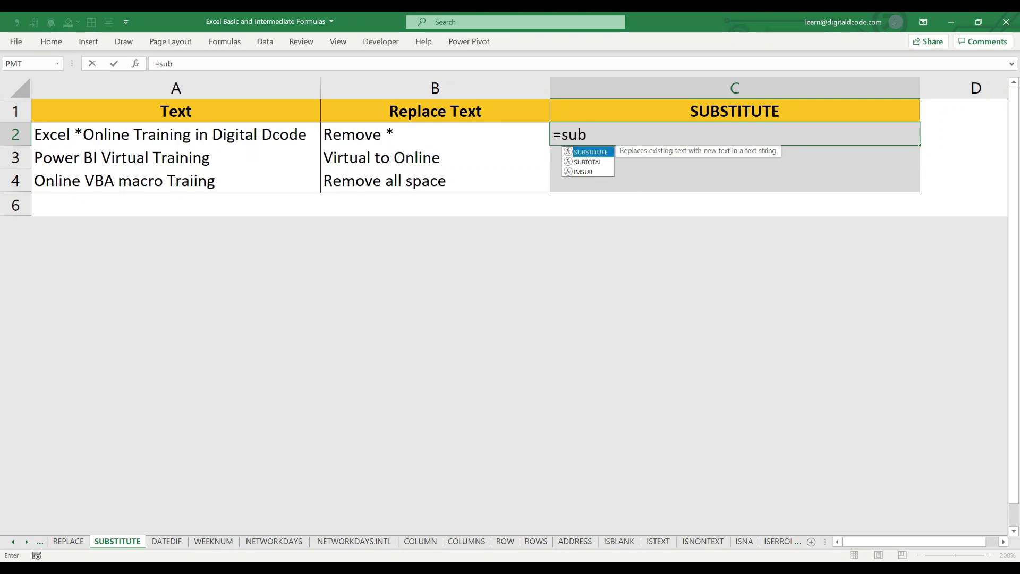
key("Tab")
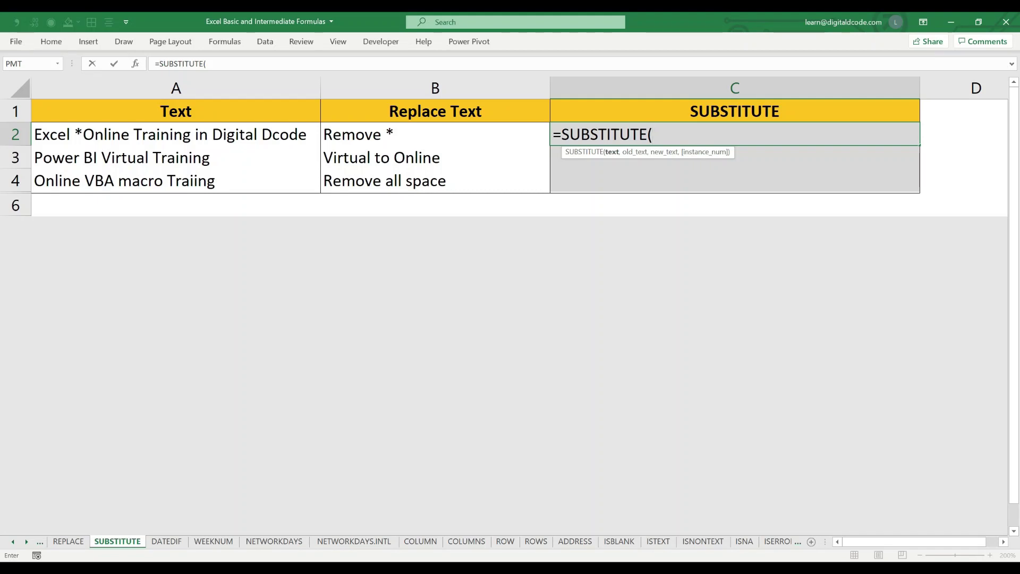
key("Left")
key("Left")
type(",")
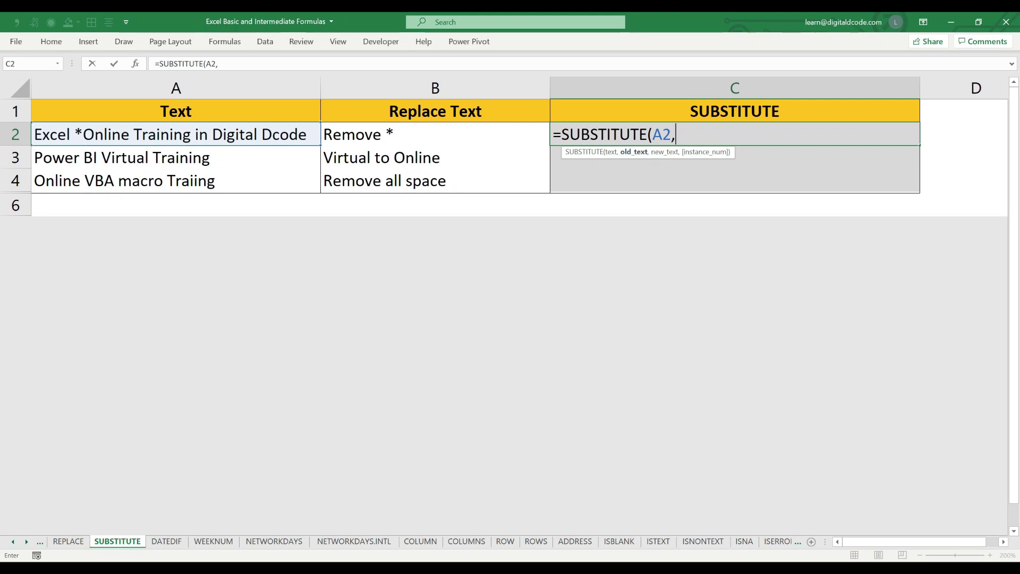
type("\"*\",")
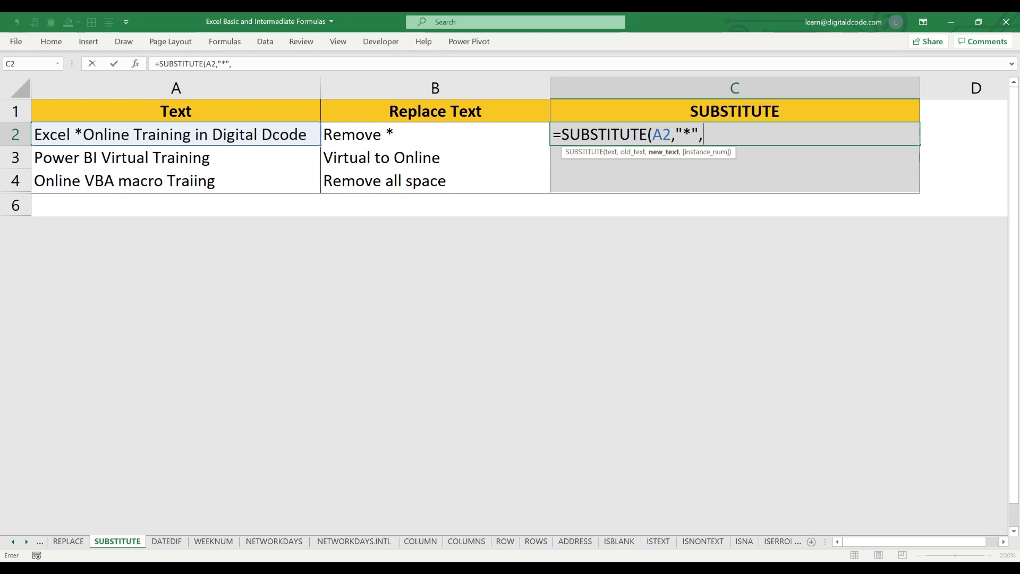
type("\" \"")
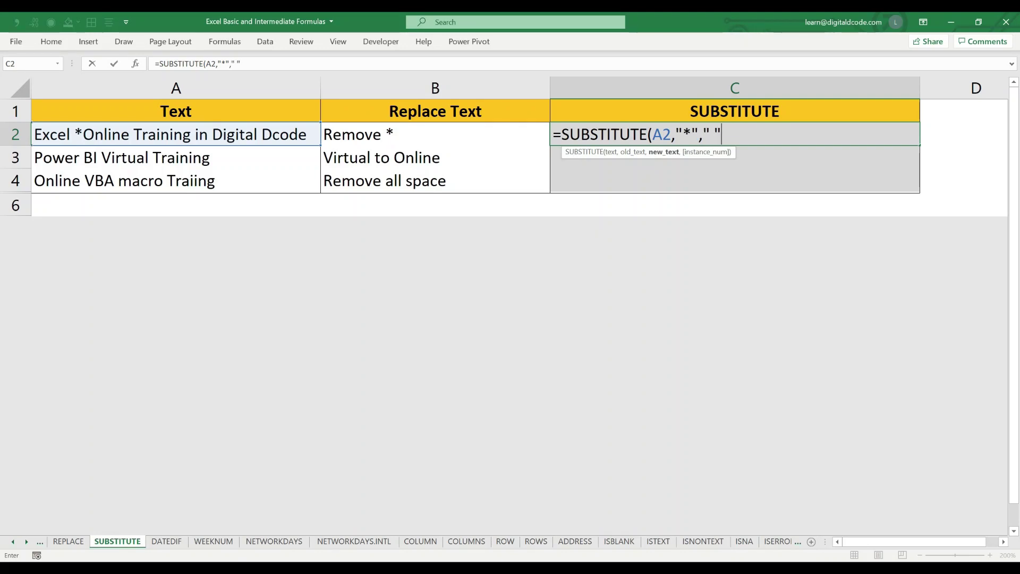
key("BackSpace")
key("BackSpace")
type("\")")
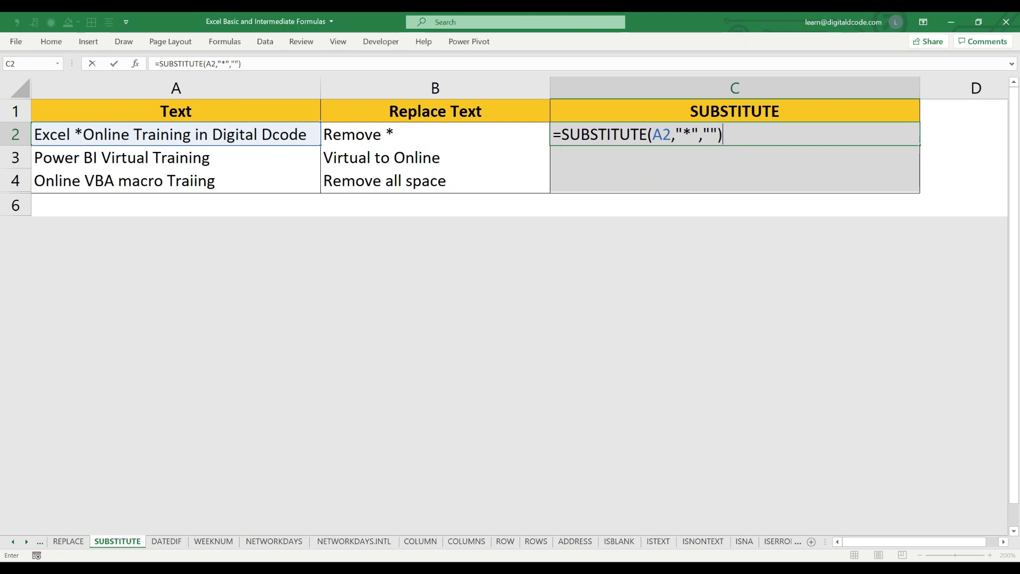
key("Return")
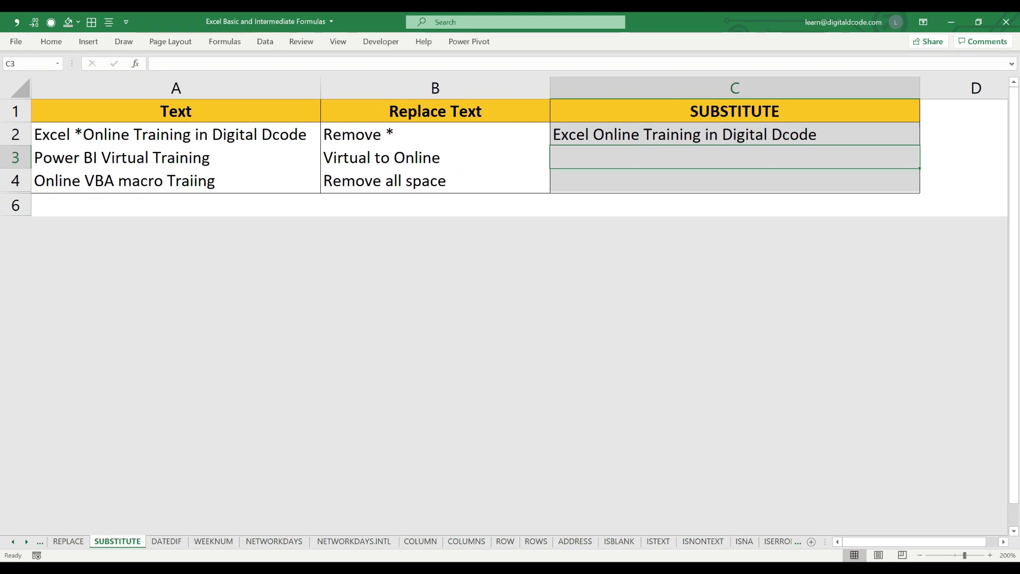
- Start a SUBSTITUTE formula in C3 with A3 as the text argument
type("=sub")
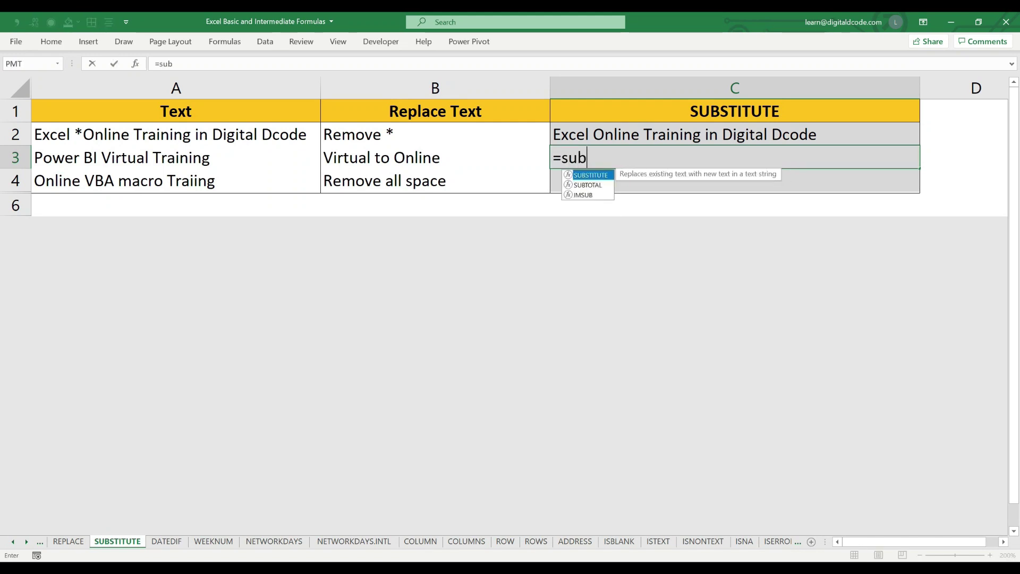
key("Tab")
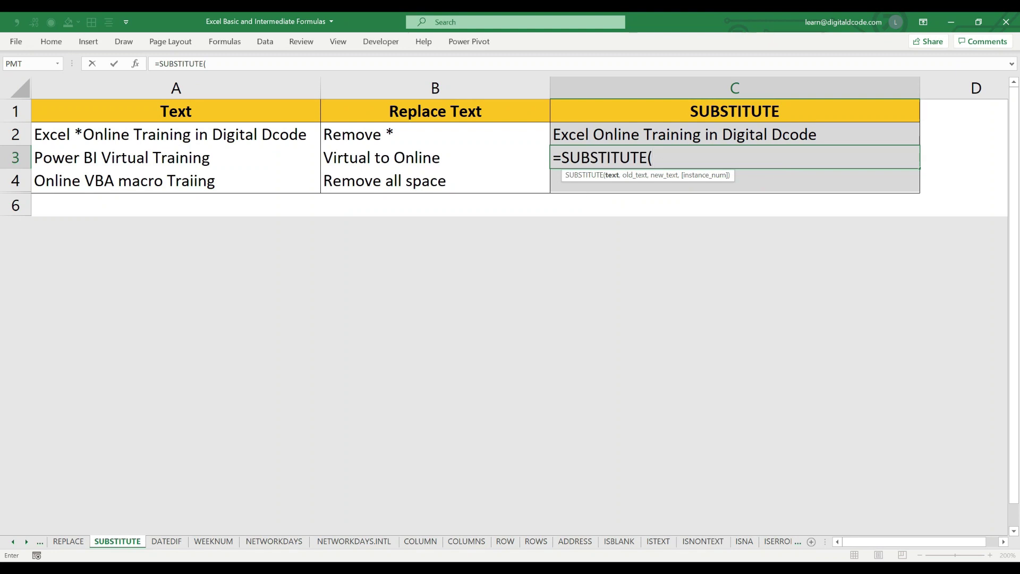
left_click(176, 158)
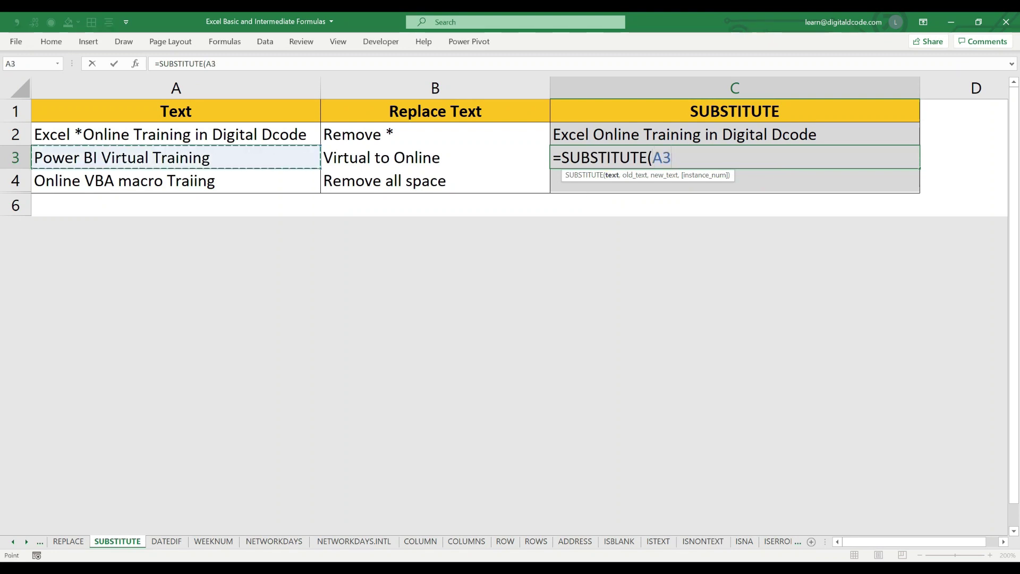
type(",")
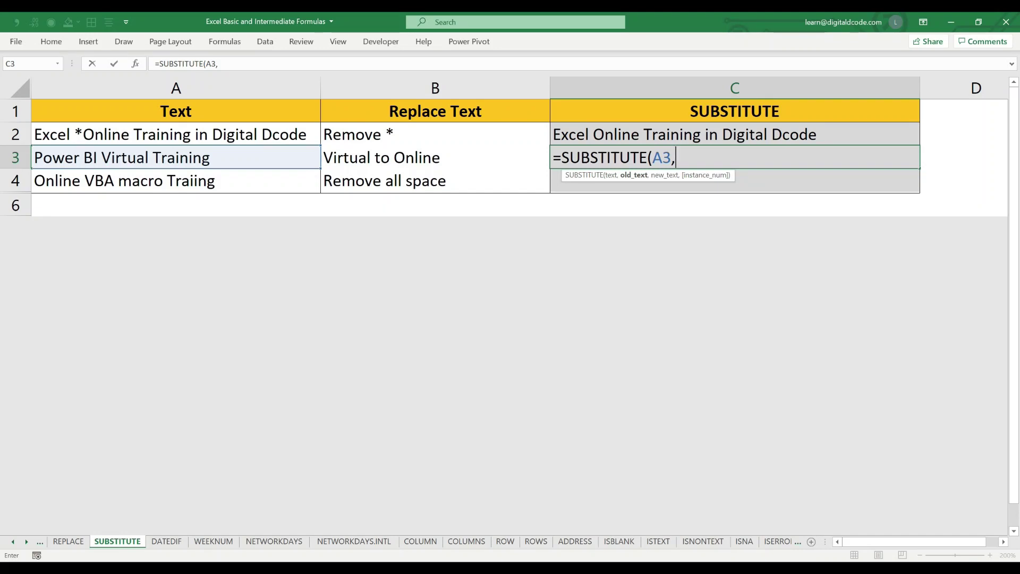
type("Virtual")
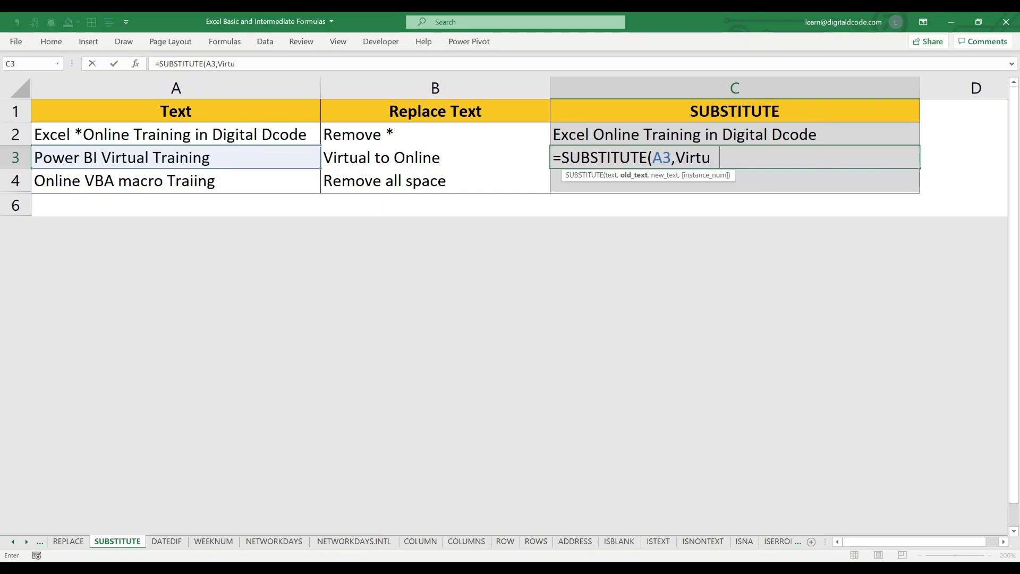
key("BackSpace")
key("BackSpace")
key("BackSpace")
key("BackSpace")
key("BackSpace")
key("BackSpace")
key("BackSpace")
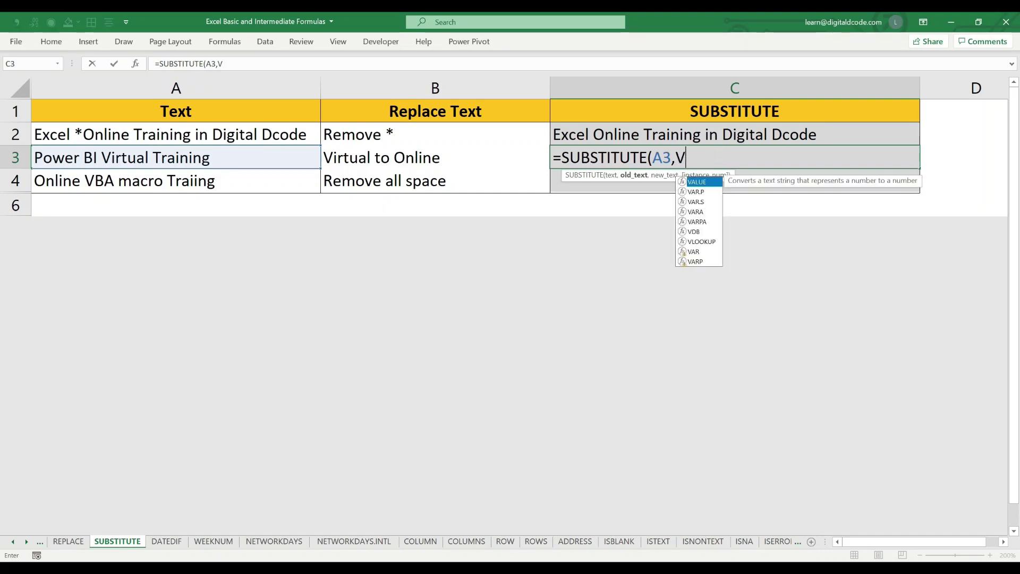
- Complete the SUBSTITUTE formula in C3 with "Virtual" as the old text and "Online" as the new text
type("\"Vir")
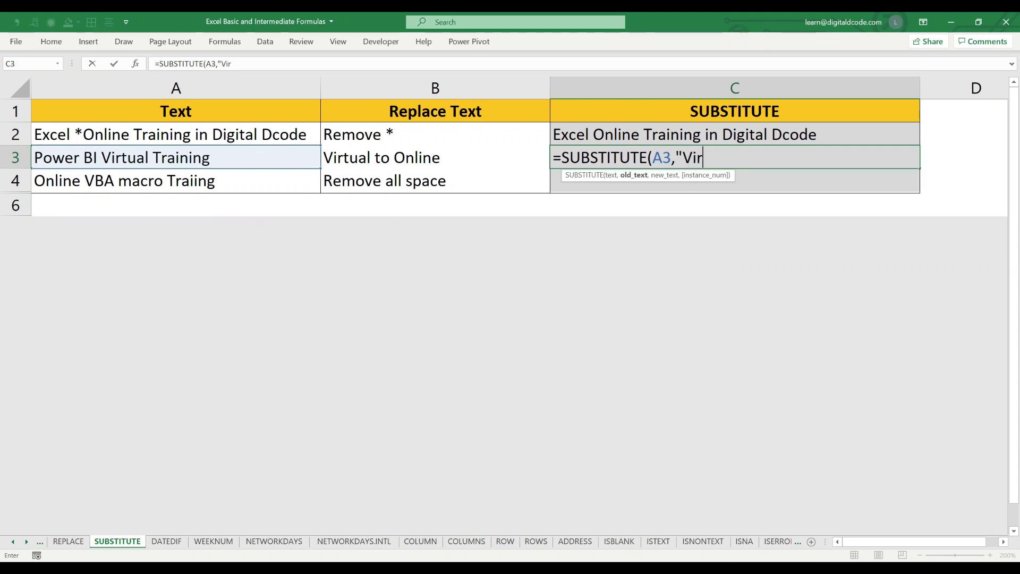
type("tual\",")
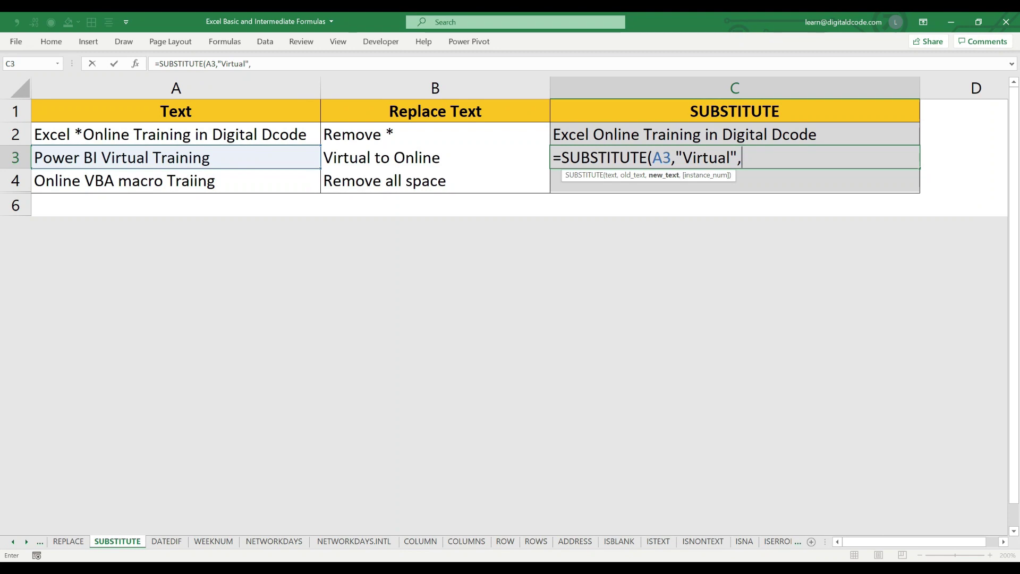
type("\"On")
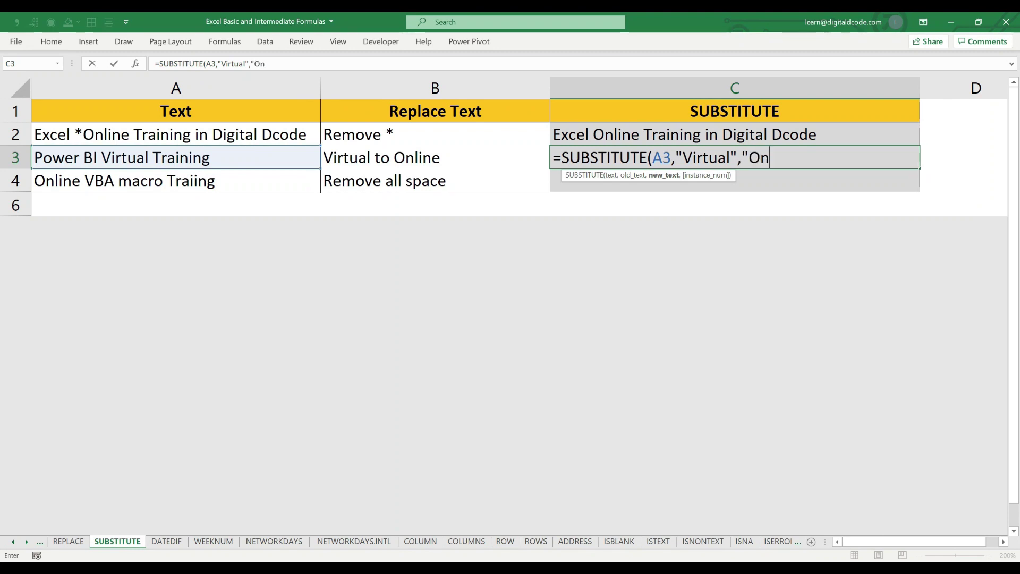
type("line\")")
key("Return")
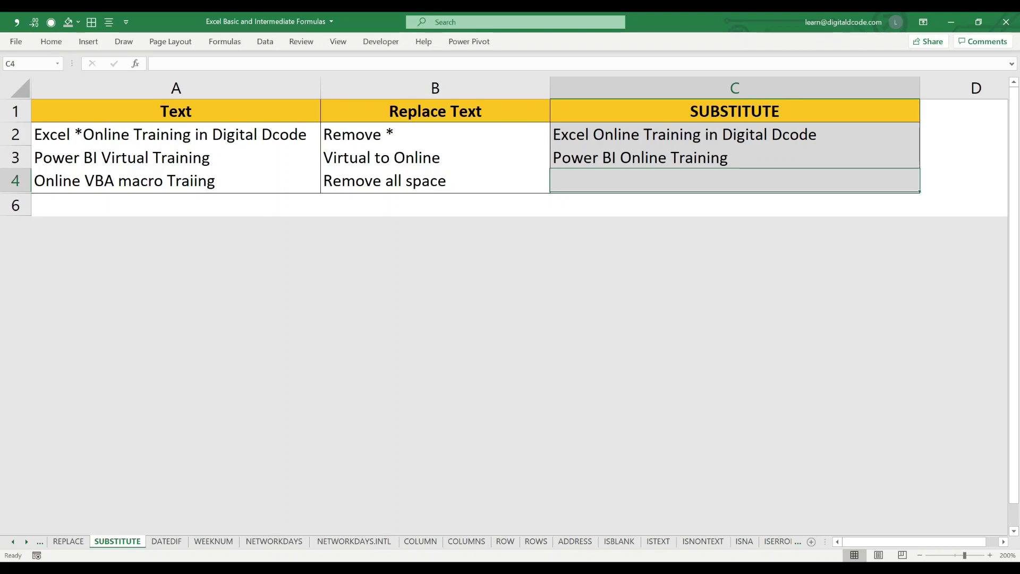
- Add several spaces before and after the sample text in A4
left_click(176, 180)
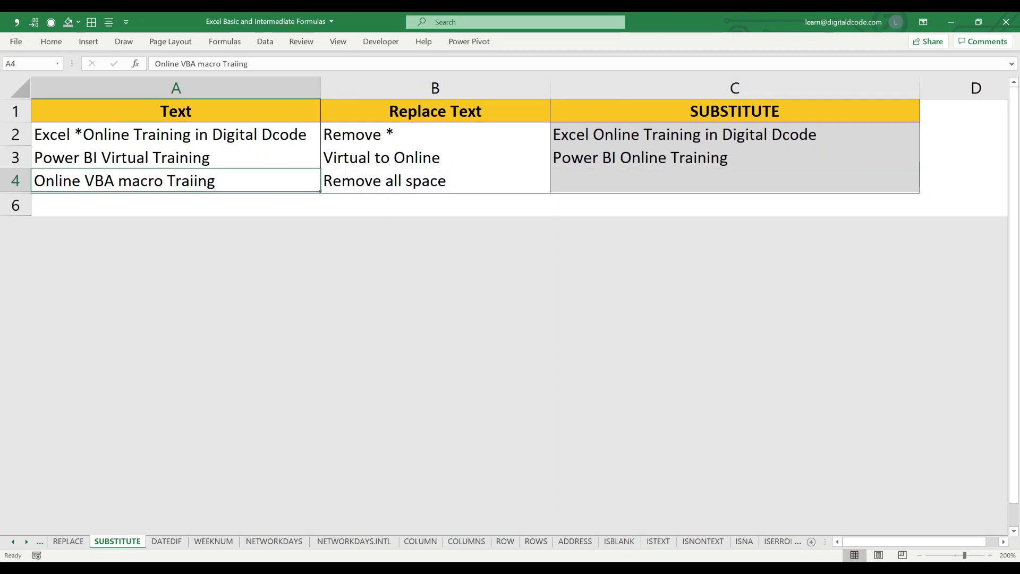
key("F2")
key("Right")
key("Right")
key("Right")
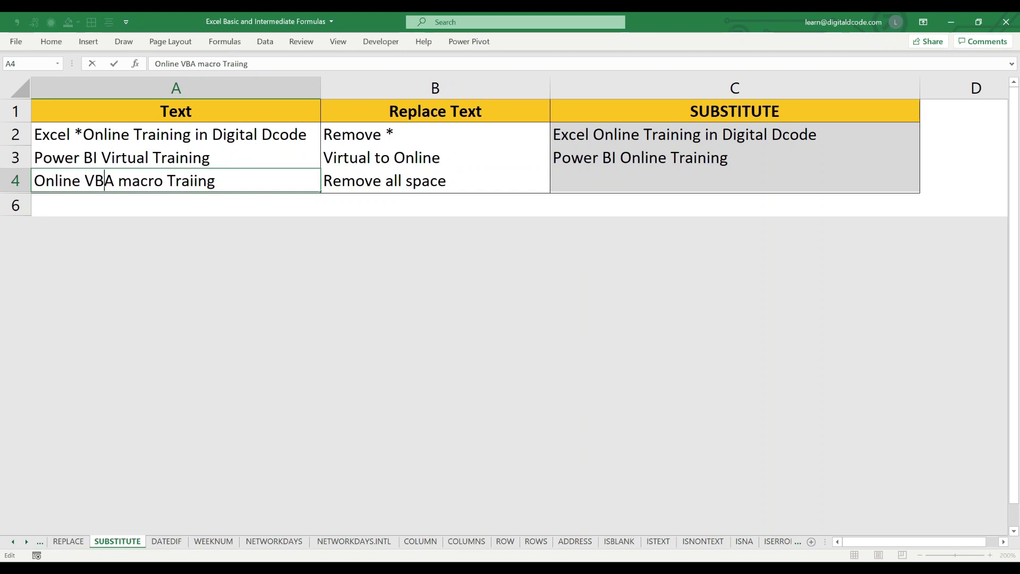
key("Right")
key("Right")
key("Right")
key("Right")
key("Right")
key("Right")
key("Right")
key("Right")
key("Right")
key("Home")
key("ctrl+Return")
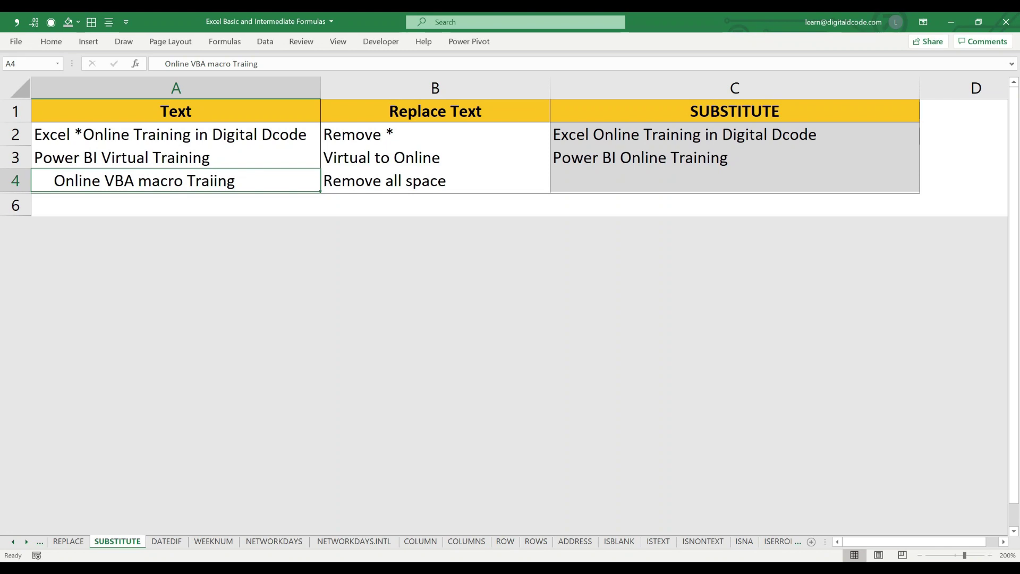
- Start a SUBSTITUTE formula in C4 with A4 as the text argument
key("Right")
key("Right")
key("Right")
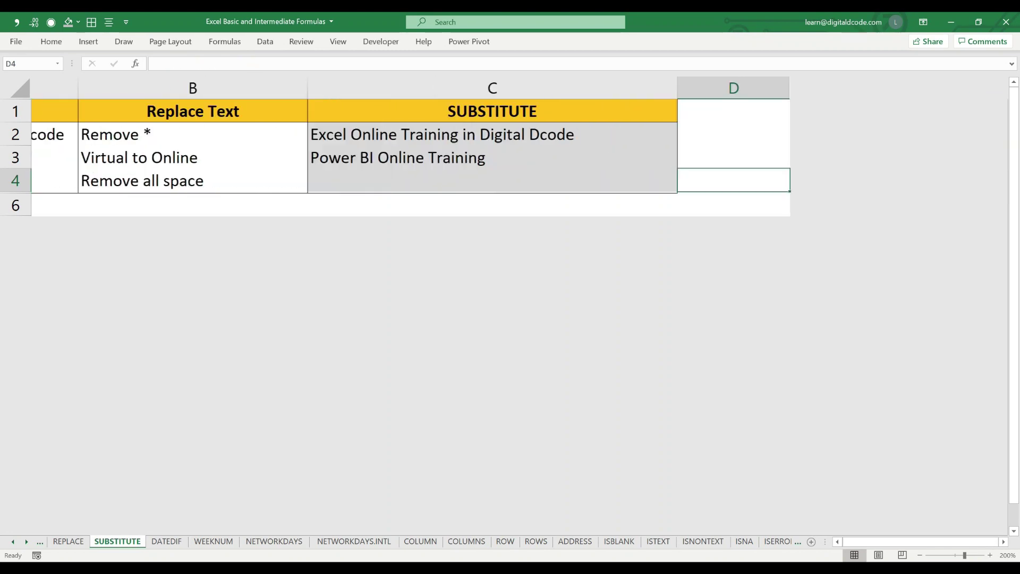
key("Left")
key("Left")
key("Left")
key("Right")
key("Right")
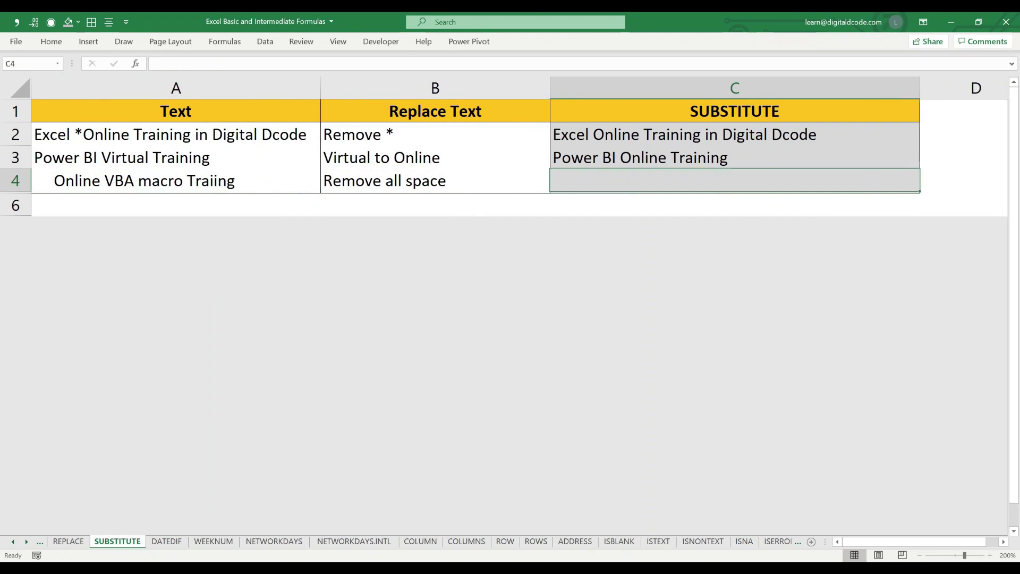
type("=re")
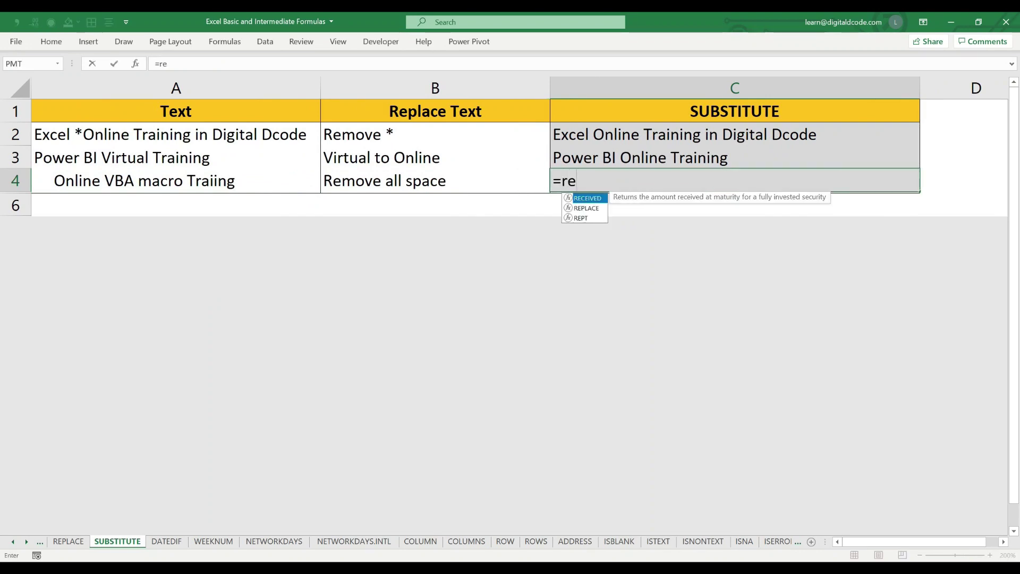
key("BackSpace")
key("BackSpace")
type("sub")
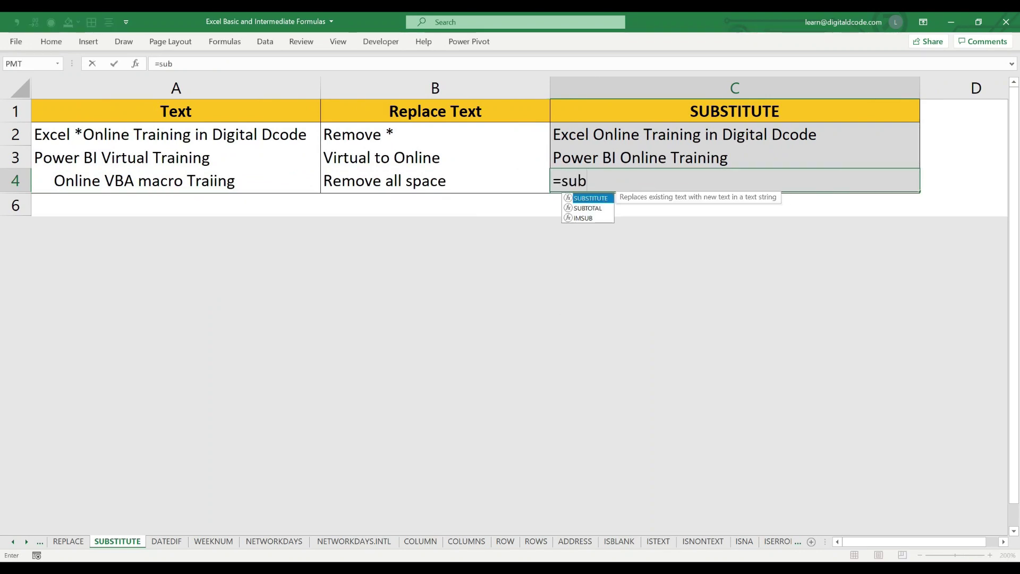
key("Tab")
key("Left")
key("Left")
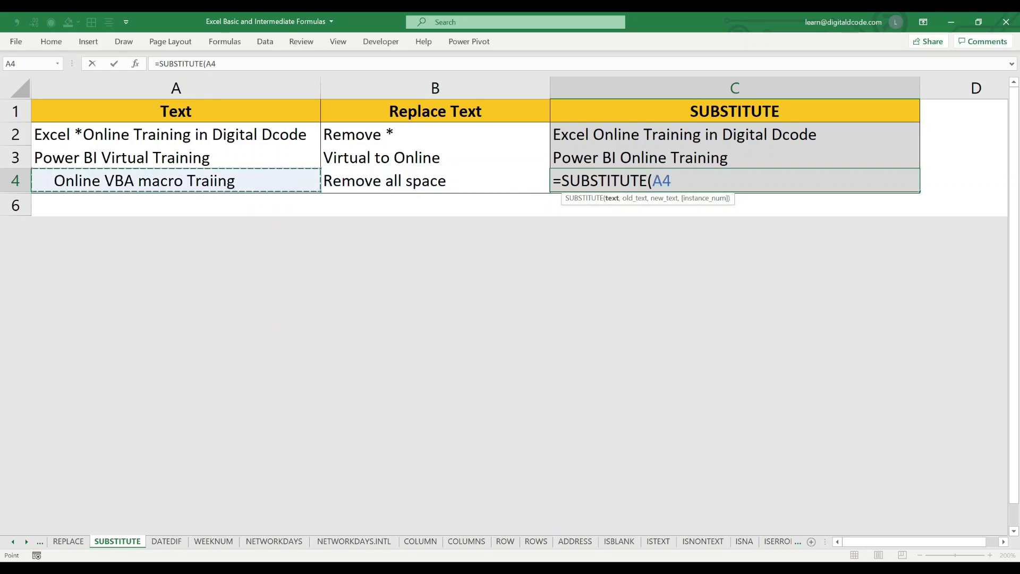
- Complete the C4 formula with " " as the old text and "" as the new text to remove all spaces
type(",")
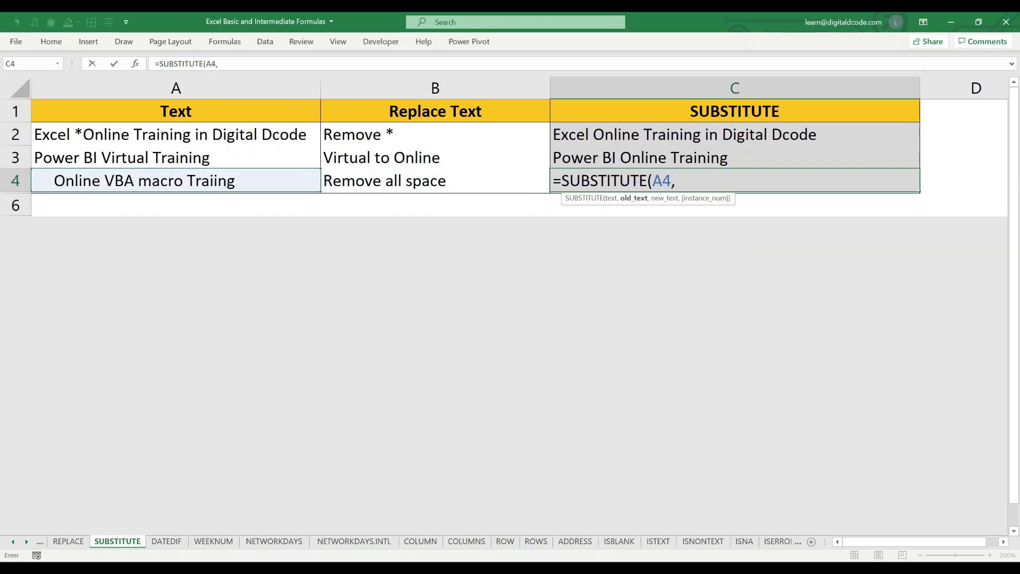
type("\" \"")
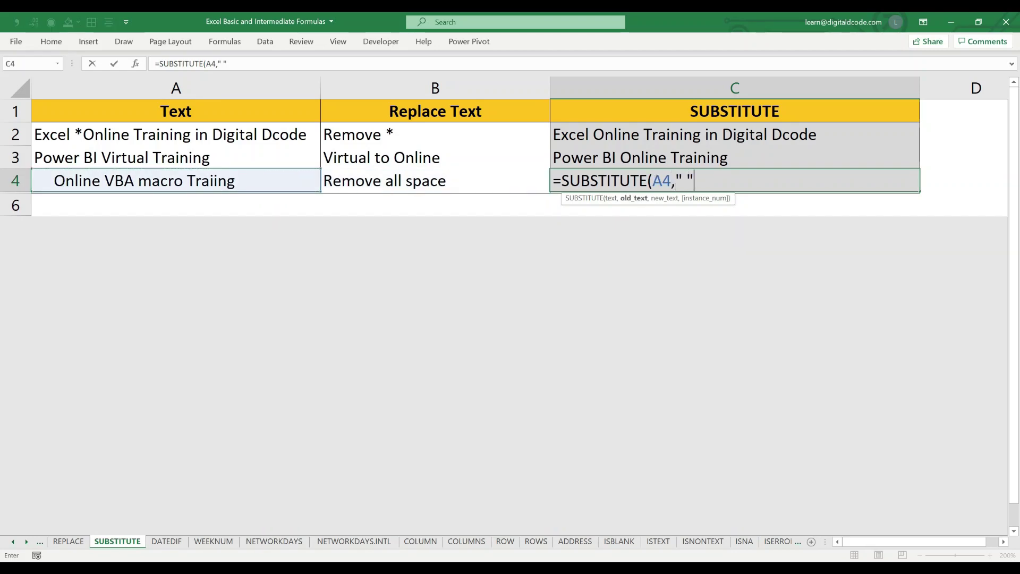
type(",")
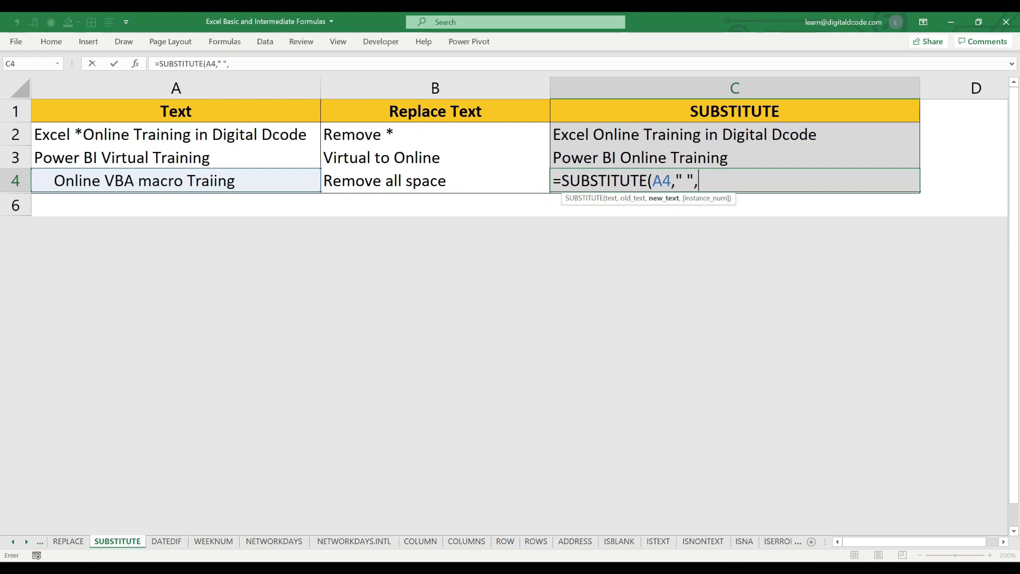
type("\"\"")
key("ctrl+Return")
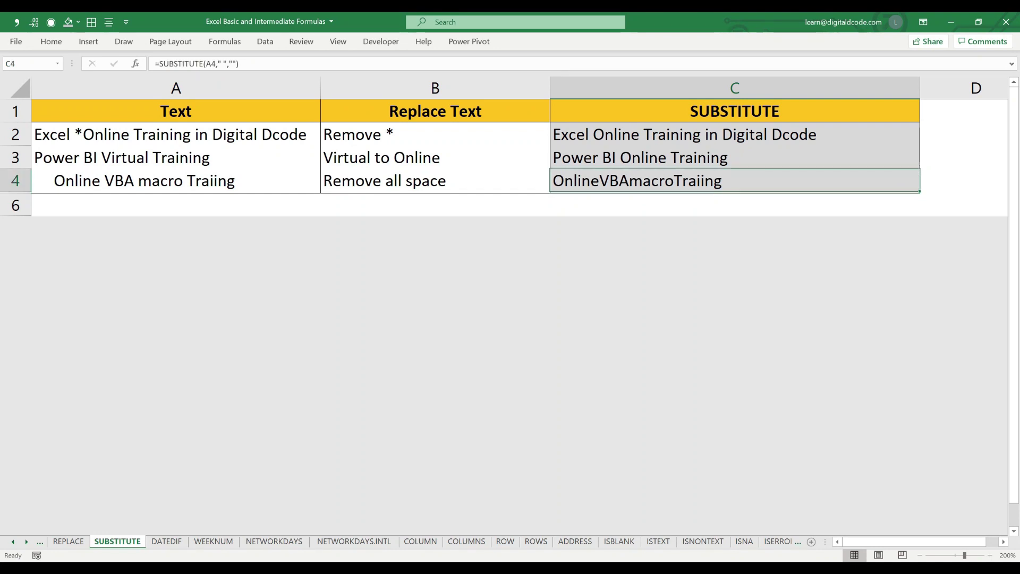
- Delete the extra leading and trailing spaces from the text in A4
key("Left")
key("Left")
key("F2")
key("Home")
key("Delete")
key("Delete")
key("Delete")
key("Delete")
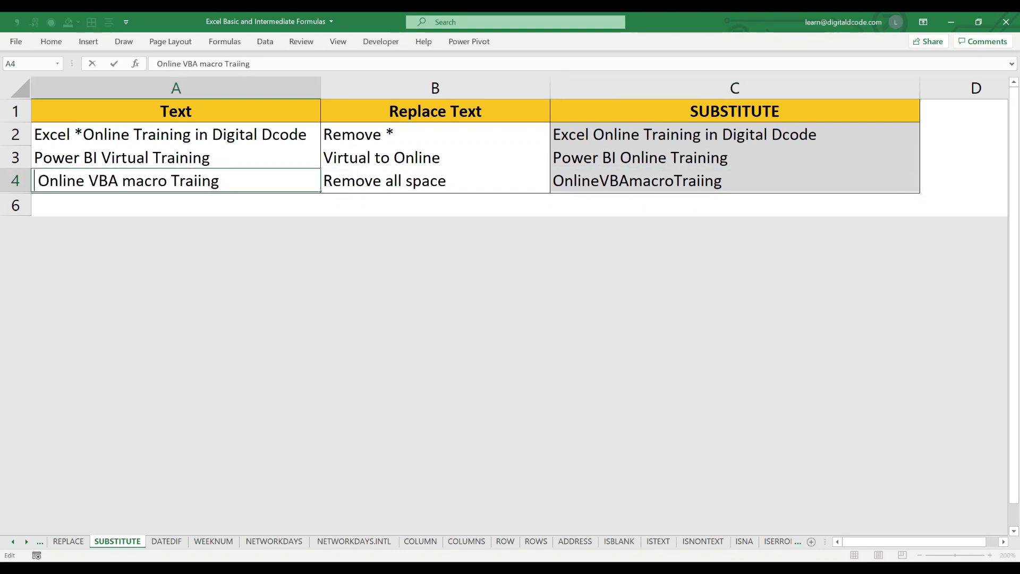
key("Delete")
key("End")
key("BackSpace")
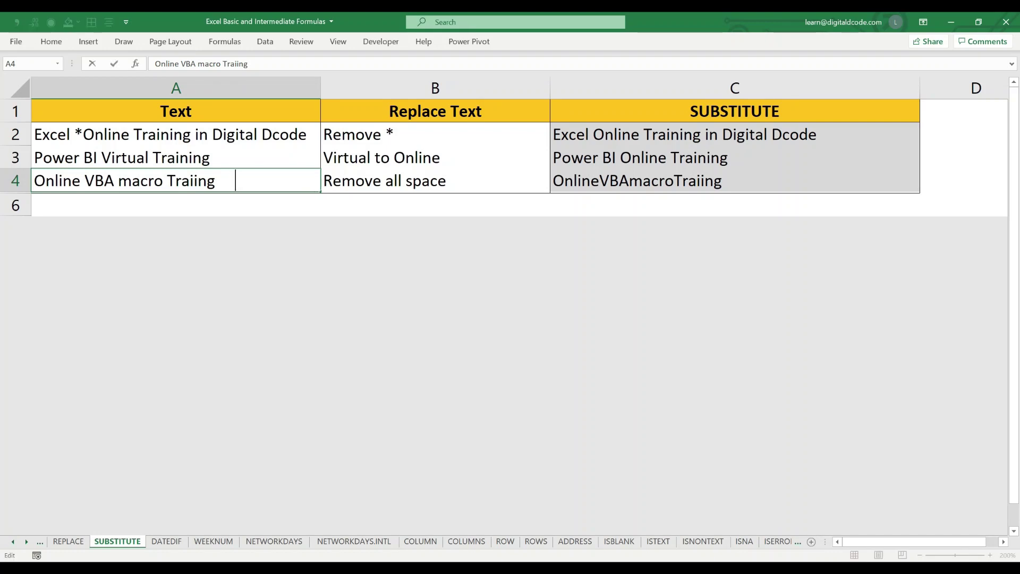
key("BackSpace")
key("BackSpace")
key("BackSpace")
key("BackSpace")
key("ctrl+Return")
- Change the new text argument of the SUBSTITUTE formula in C4 to "-" so hyphens replace the spaces
key("Right")
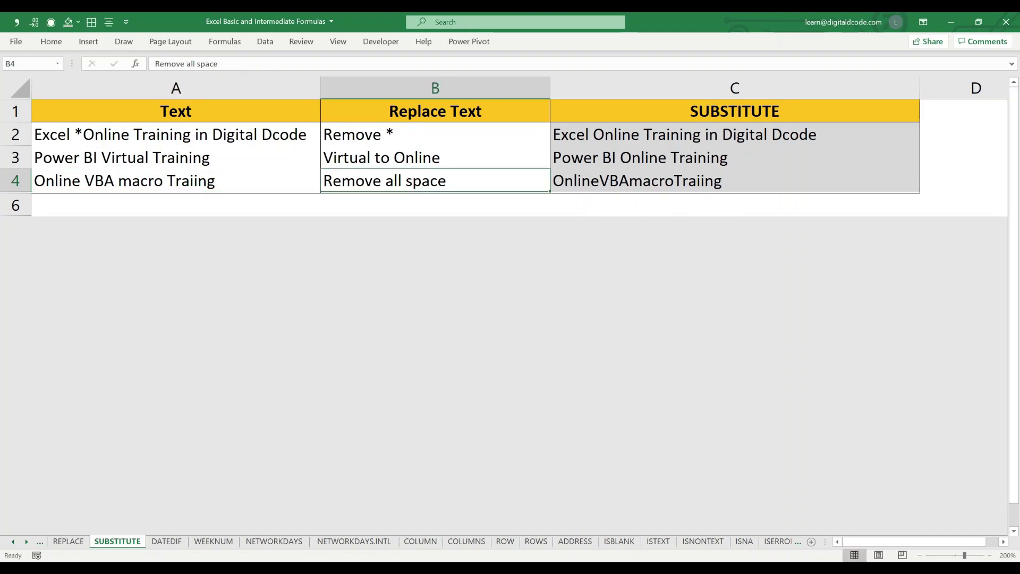
key("Right")
key("Right")
key("Left")
key("F2")
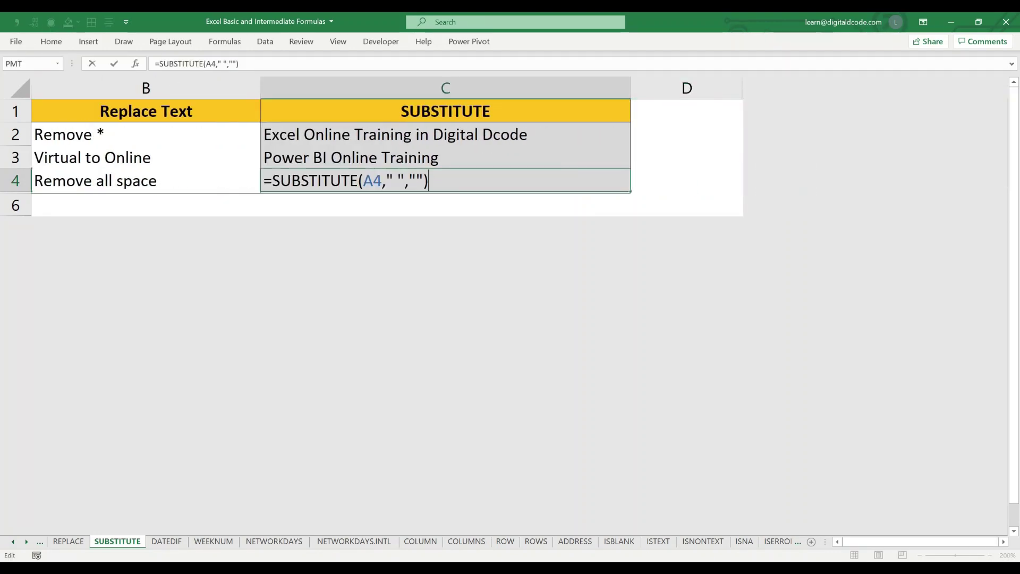
key("Left")
key("Left")
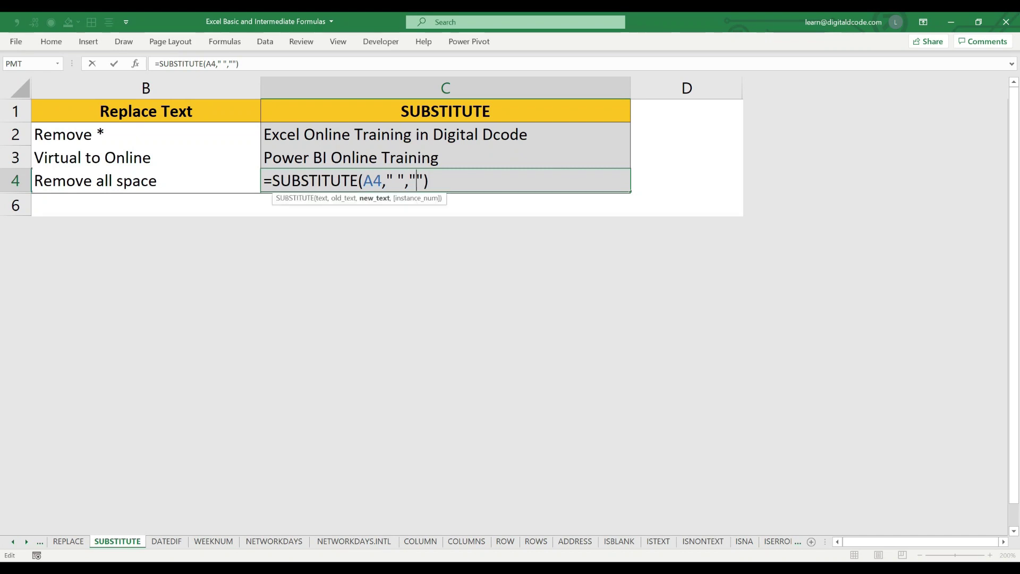
type("-")
key("ctrl+Return")
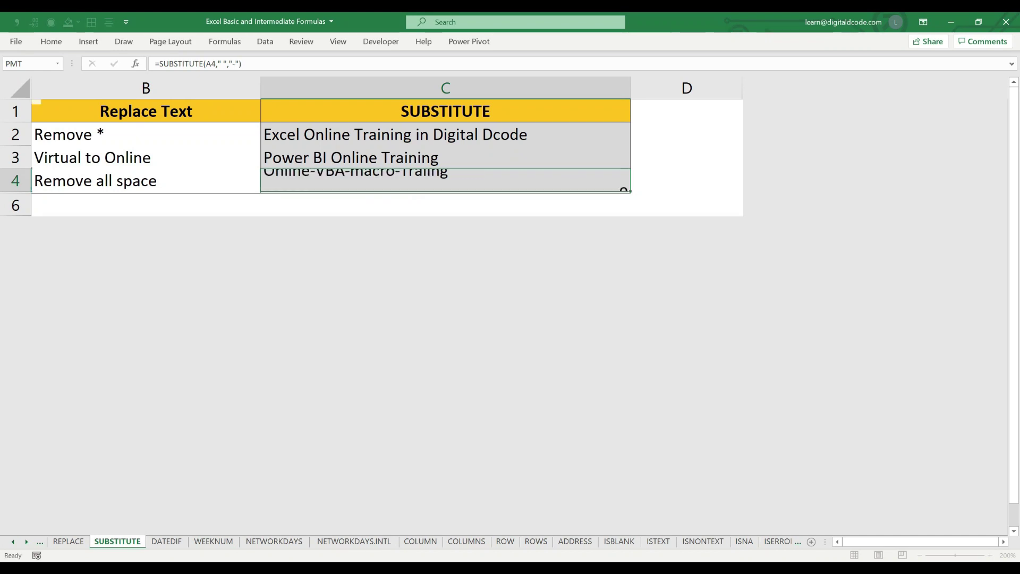
- Compare the original text in A4 with the SUBSTITUTE result in C4
key("Left")
key("Left")
key("Right")
key("Right")
key("Right")
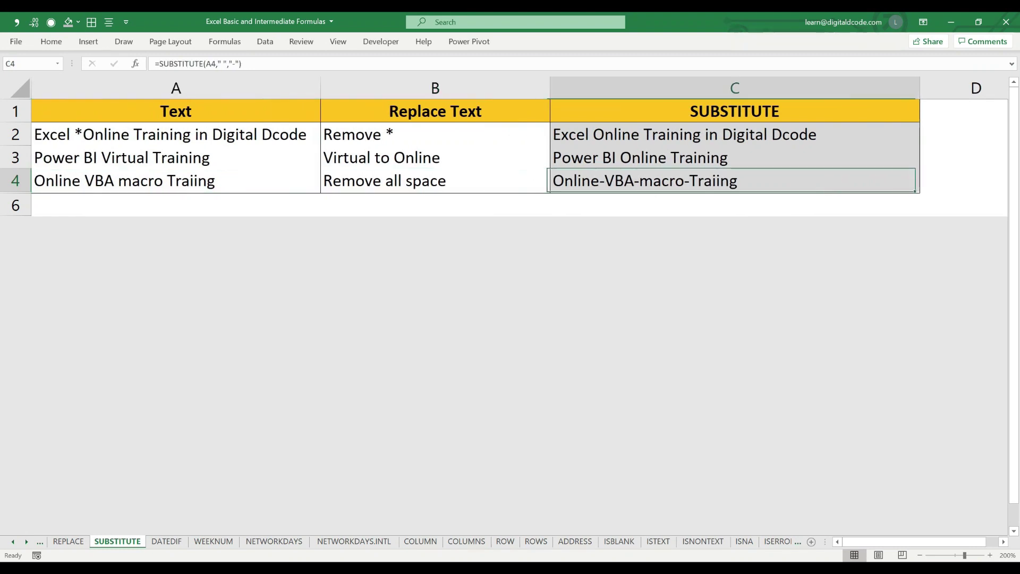
key("Left")
key("Left")
key("Left")
key("Right")
key("Right")
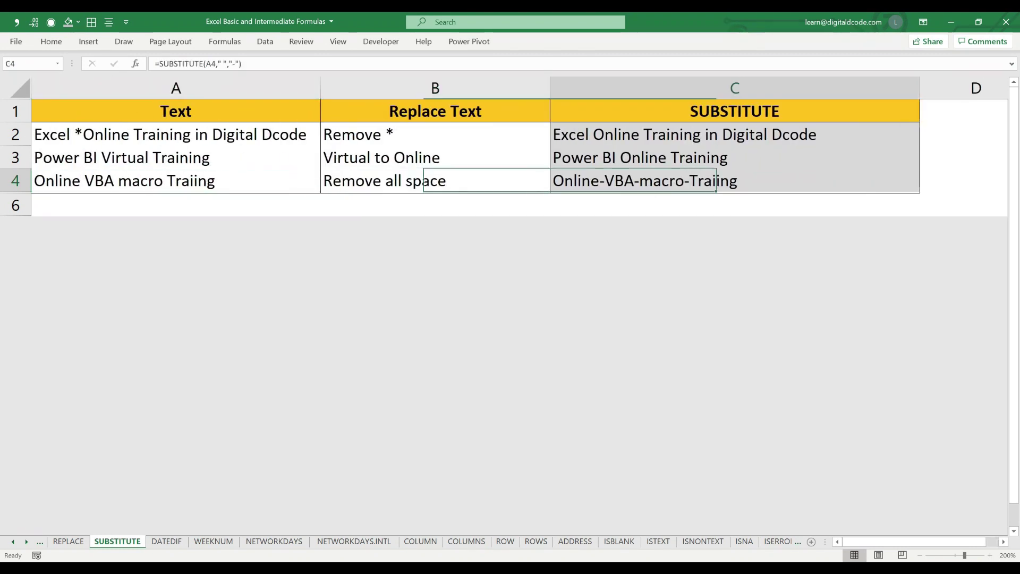